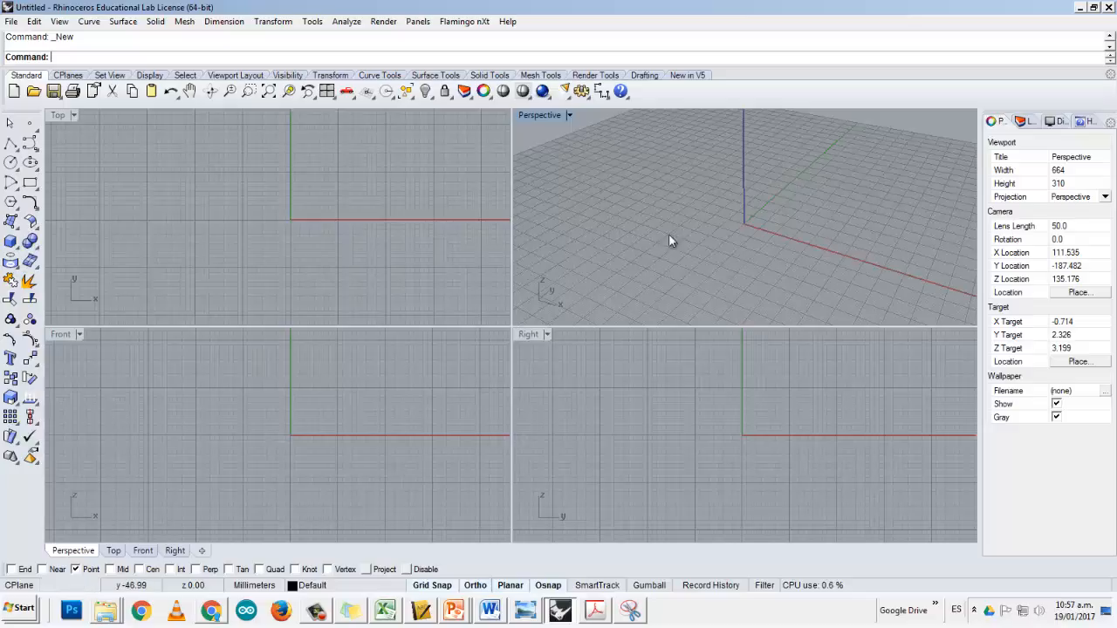
pyautogui.moveTo(728, 199); pyautogui.dragTo(766, 197, button='right')
pyautogui.scroll(6, 766, 191)
pyautogui.moveTo(726, 253); pyautogui.dragTo(718, 203, button='right')
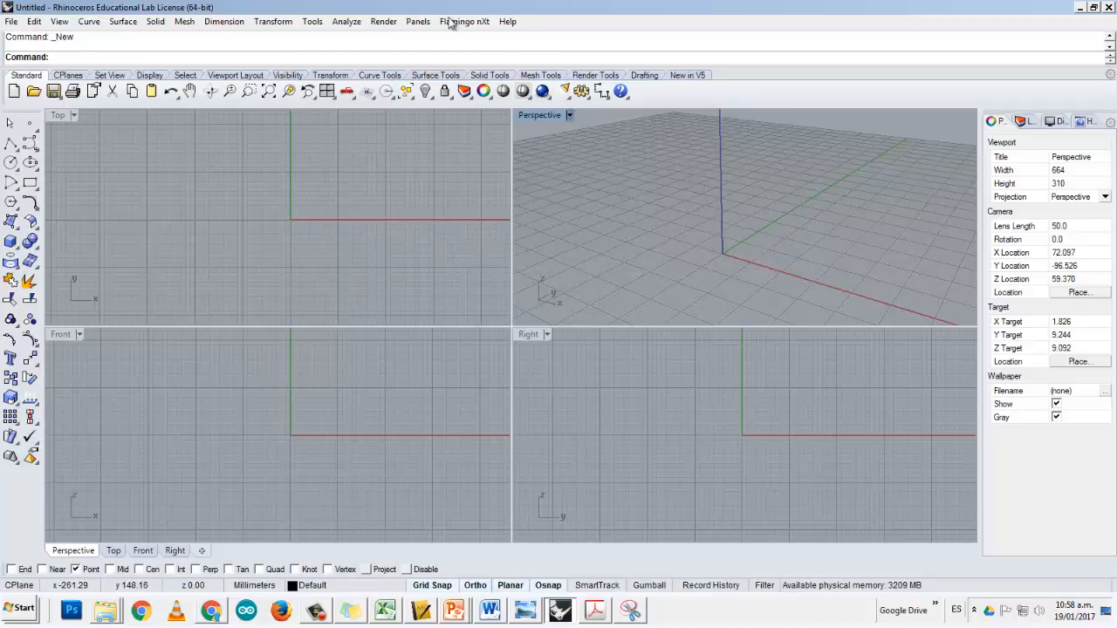
# Review the Wireframe display mode's visibility, surface edge, lighting and grid settings in the Rhino options.
pyautogui.click(346, 21)
pyautogui.moveTo(313, 21)
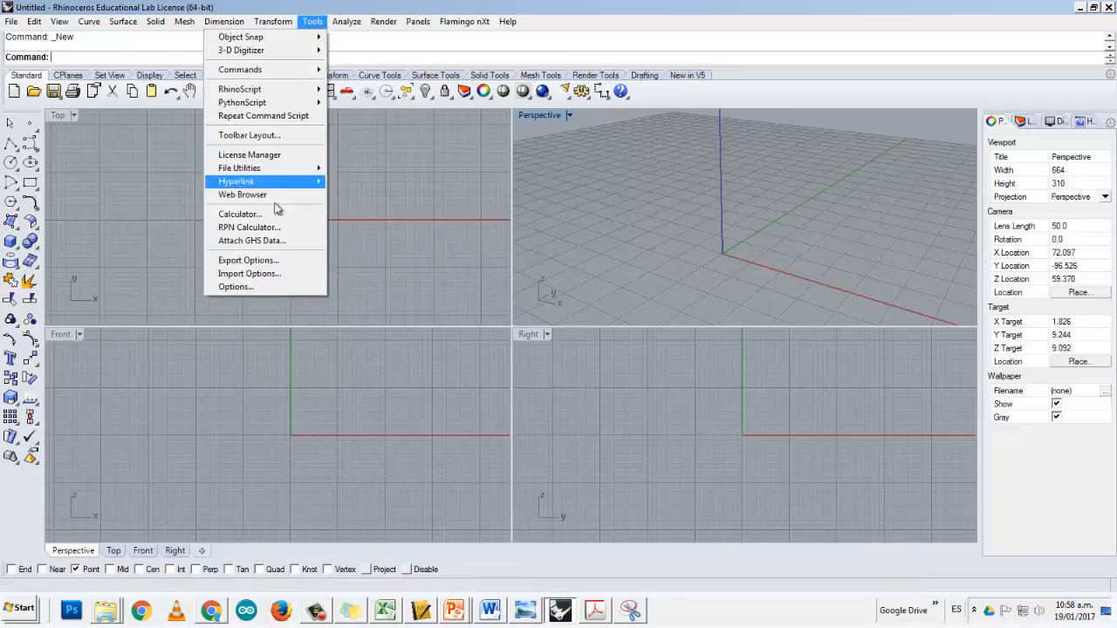
pyautogui.click(258, 291)
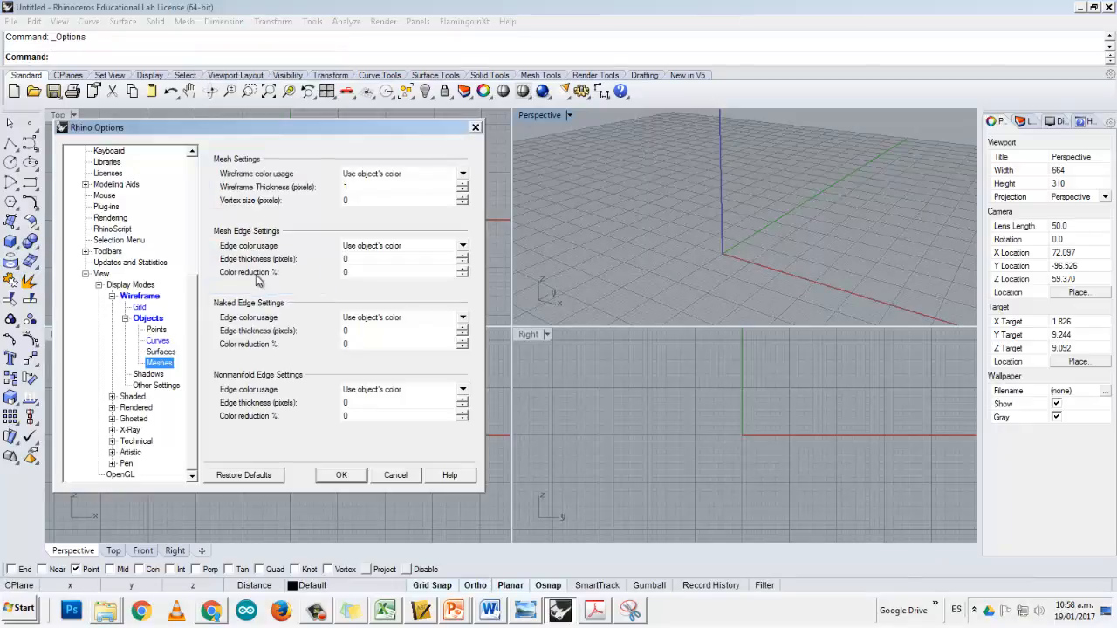
pyautogui.click(125, 323)
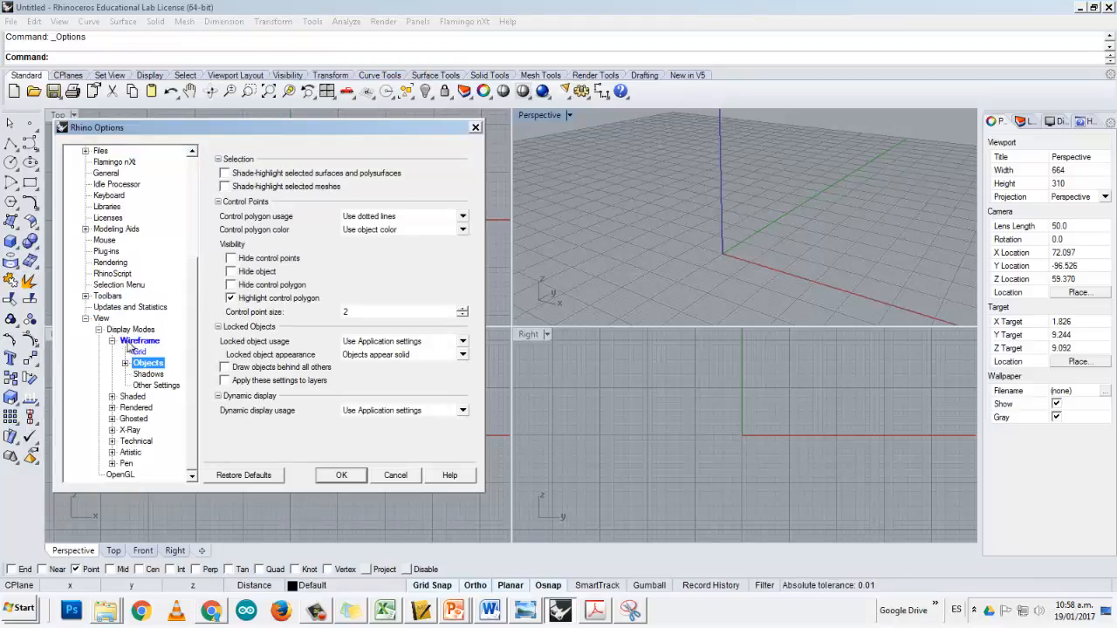
pyautogui.click(135, 342)
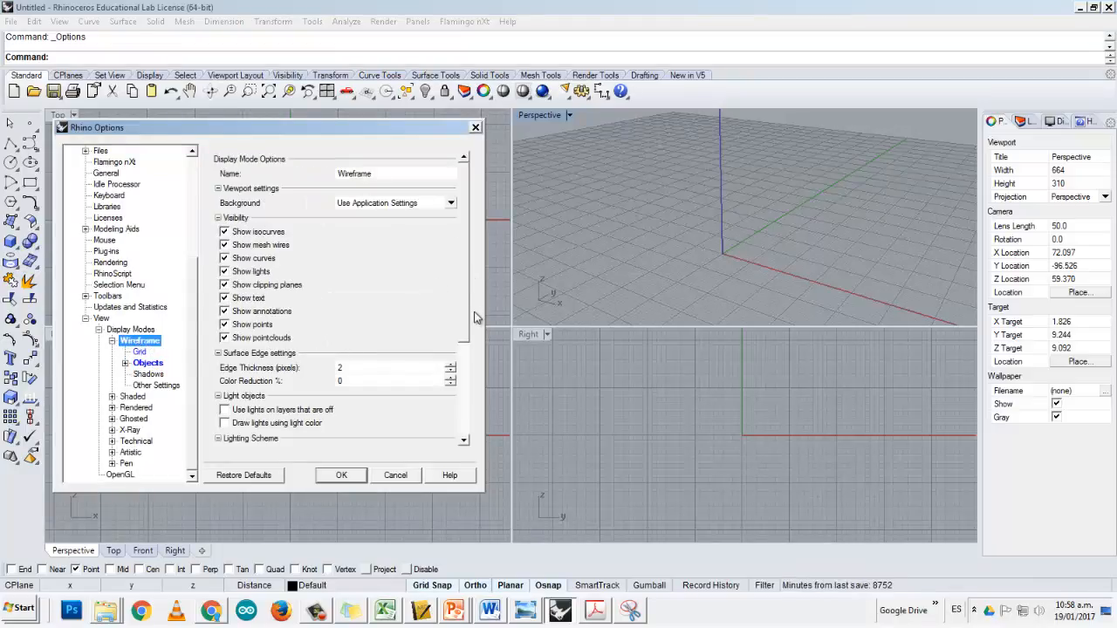
pyautogui.moveTo(472, 302); pyautogui.dragTo(464, 400)
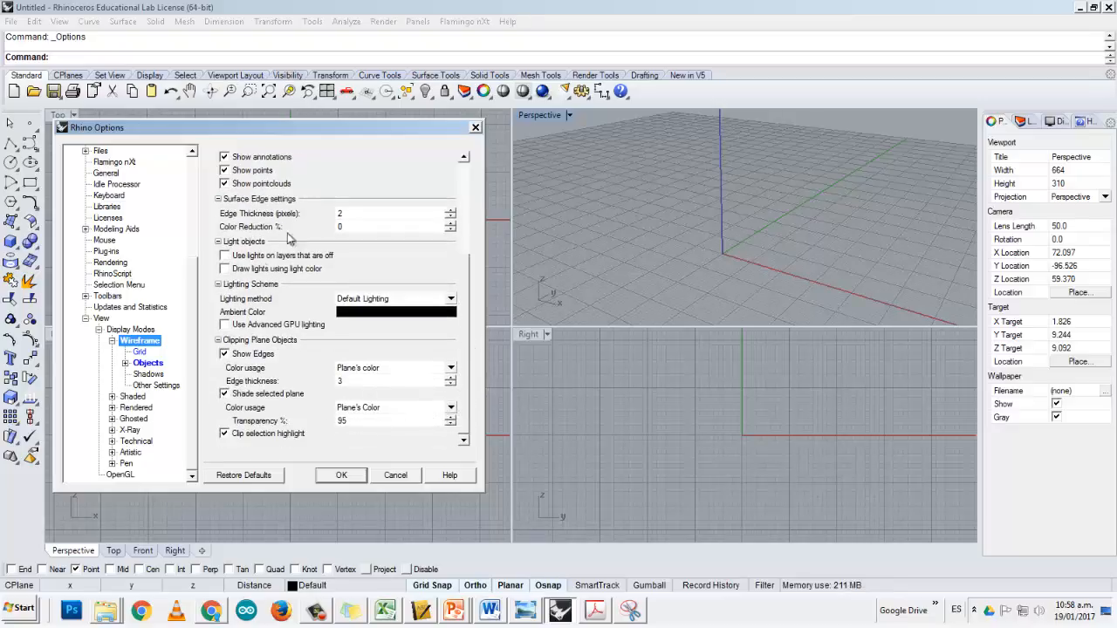
pyautogui.moveTo(467, 279); pyautogui.dragTo(474, 186)
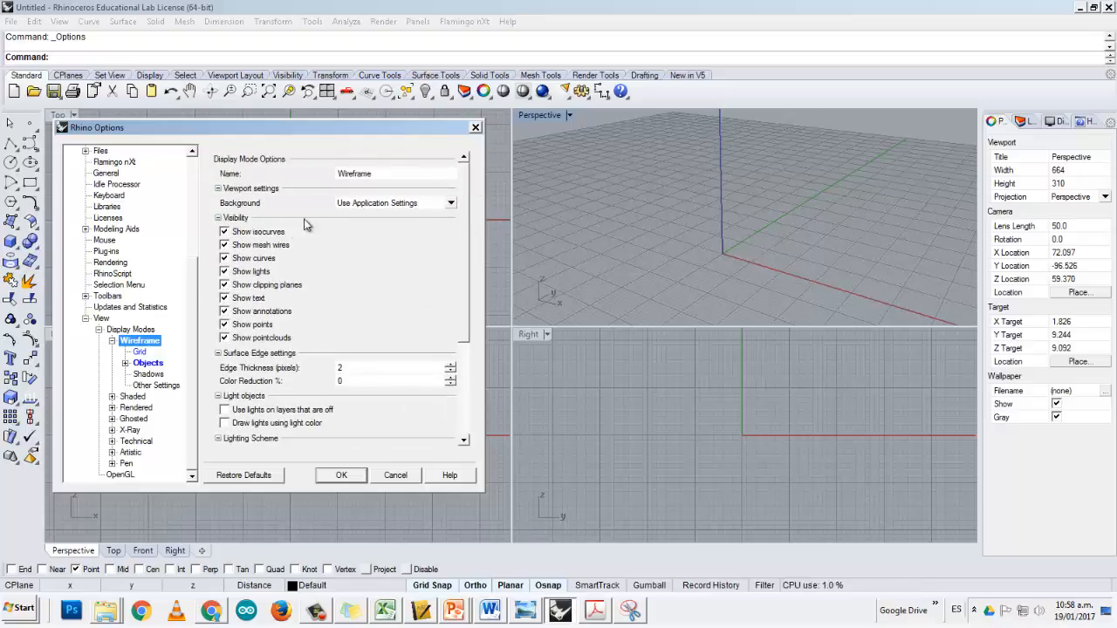
pyautogui.click(141, 353)
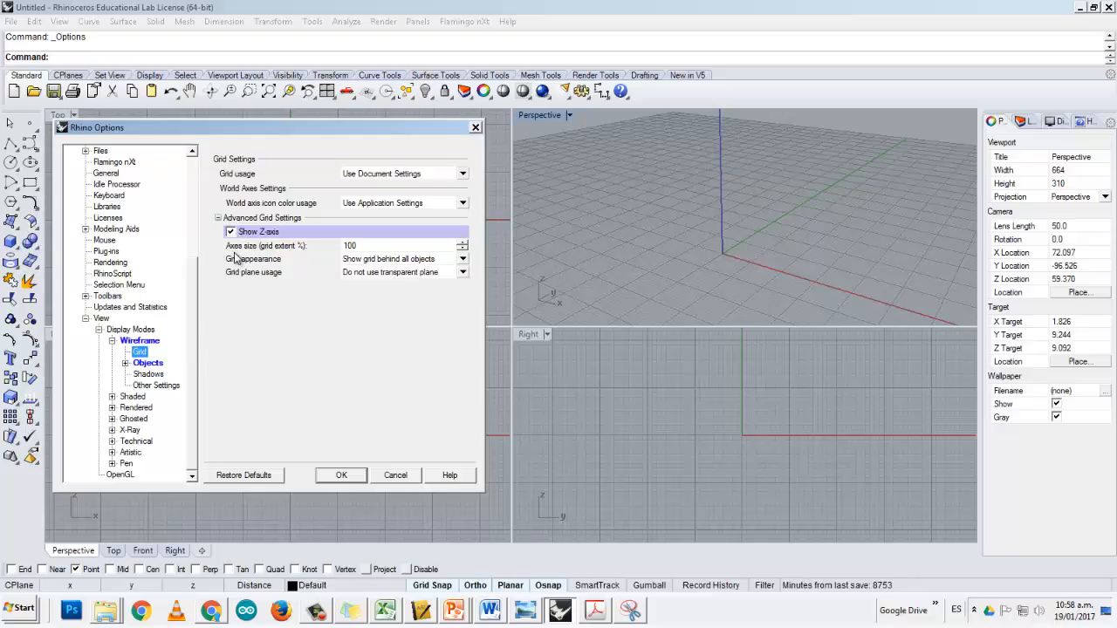
pyautogui.click(343, 479)
pyautogui.moveTo(583, 312); pyautogui.dragTo(670, 278, button='right')
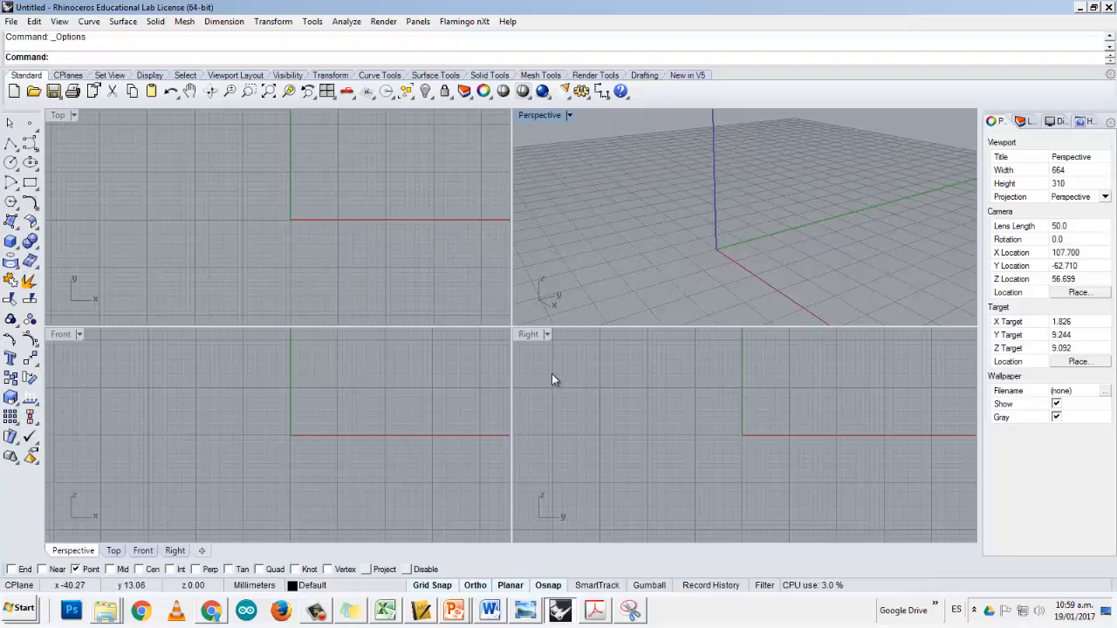
pyautogui.moveTo(666, 305)
pyautogui.mouseDown(button='right')
pyautogui.moveTo(711, 291)
pyautogui.moveTo(672, 290)
pyautogui.mouseUp(button='right')
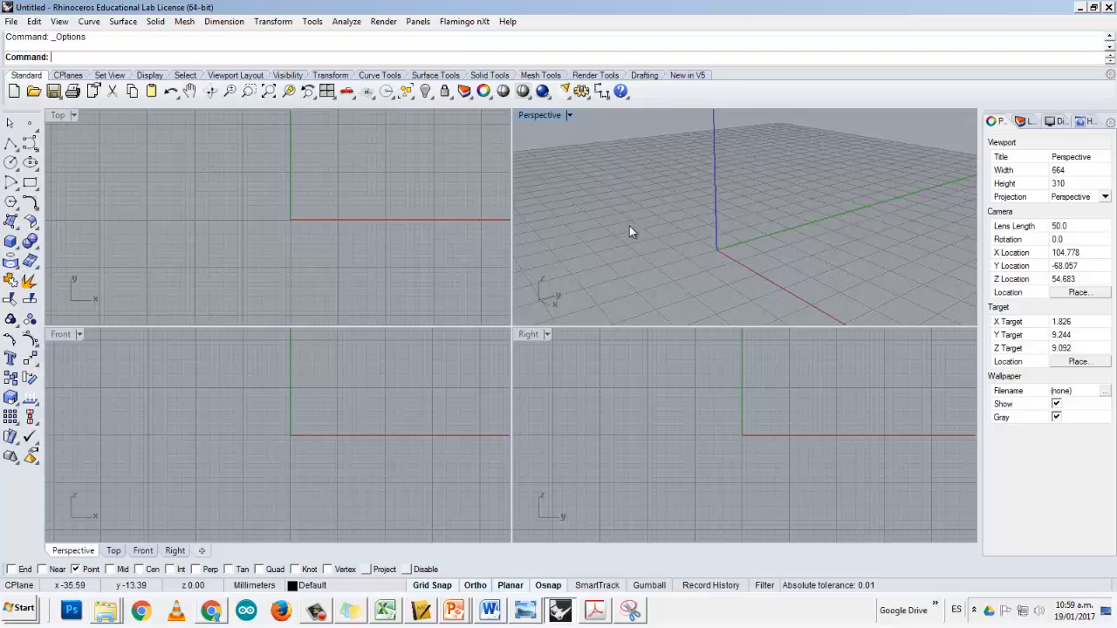
pyautogui.moveTo(629, 226); pyautogui.dragTo(679, 219, button='right')
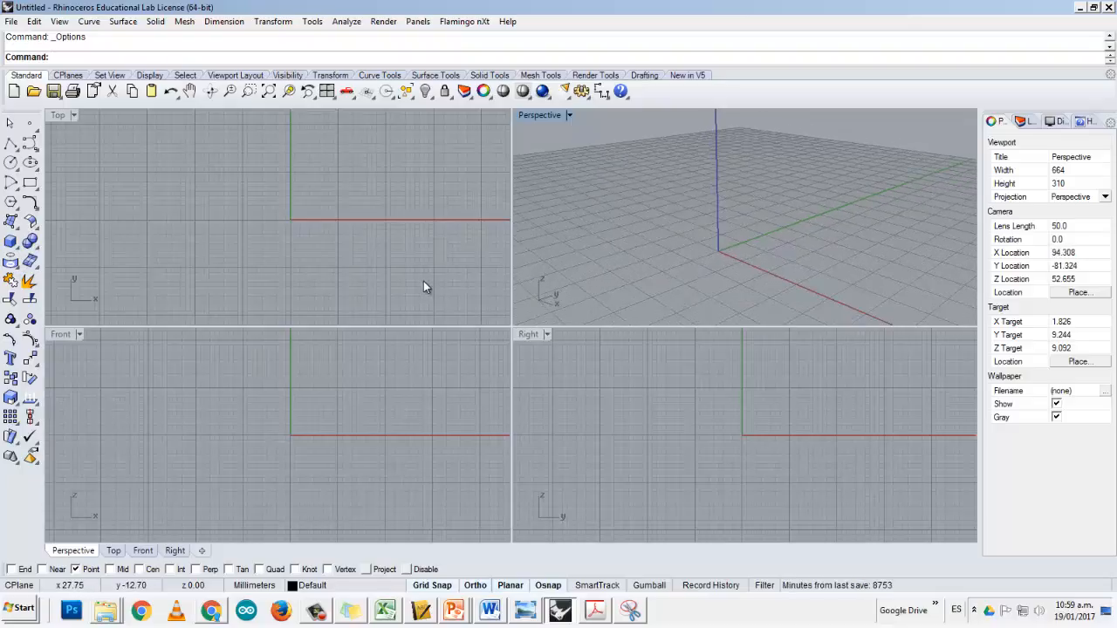
# Switch to the reference drawing in Snipping Tool and handwrite "27 mm" beside the tube in the Right view.
pyautogui.hotkey('alt', 'Tab')
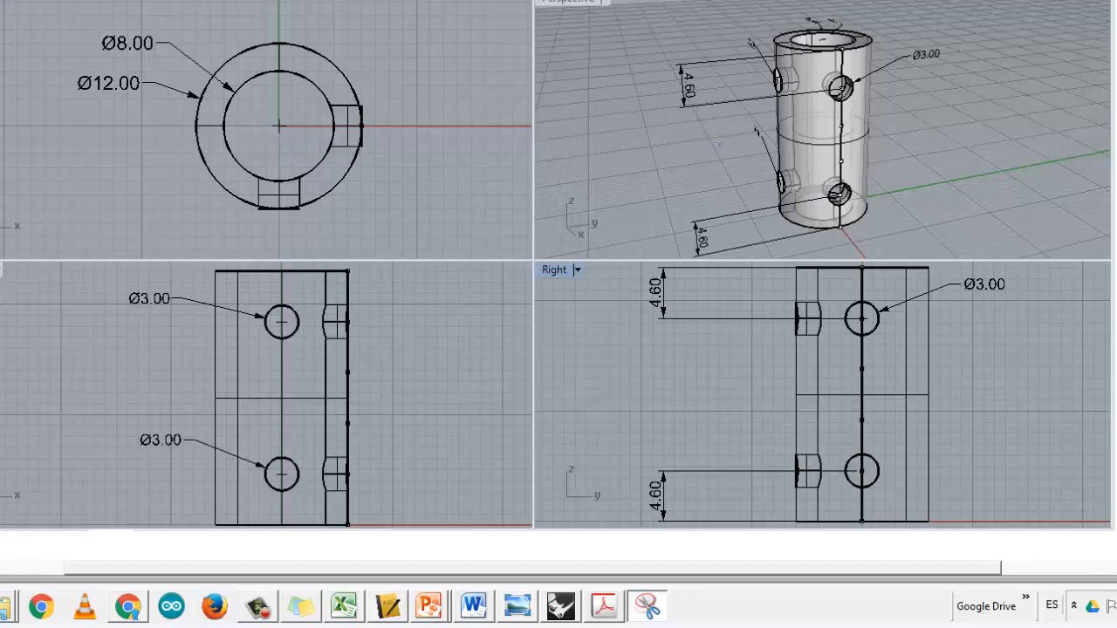
pyautogui.moveTo(715, 143)
pyautogui.mouseDown(button='right')
pyautogui.moveTo(746, 185)
pyautogui.moveTo(742, 174)
pyautogui.mouseUp(button='right')
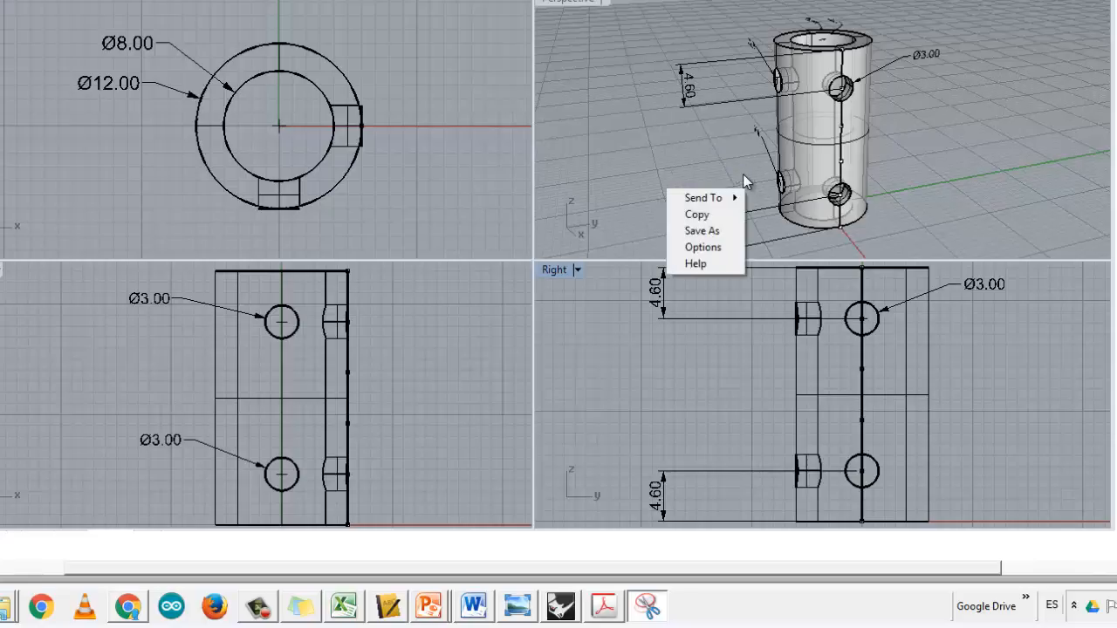
pyautogui.click(641, 142)
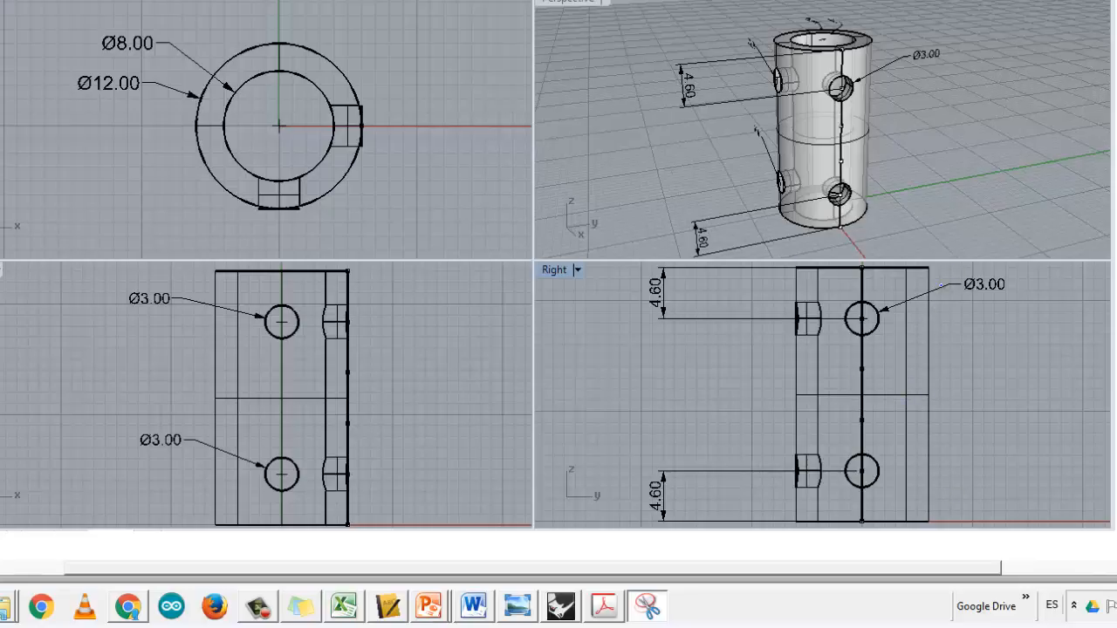
pyautogui.moveTo(945, 390)
pyautogui.mouseDown()
pyautogui.moveTo(951, 374)
pyautogui.moveTo(971, 400)
pyautogui.moveTo(960, 365)
pyautogui.moveTo(995, 390)
pyautogui.moveTo(1005, 369)
pyautogui.moveTo(1035, 379)
pyautogui.moveTo(1039, 365)
pyautogui.moveTo(1047, 381)
pyautogui.moveTo(1054, 367)
pyautogui.moveTo(1058, 378)
pyautogui.moveTo(1084, 355)
pyautogui.moveTo(1088, 373)
pyautogui.mouseUp()
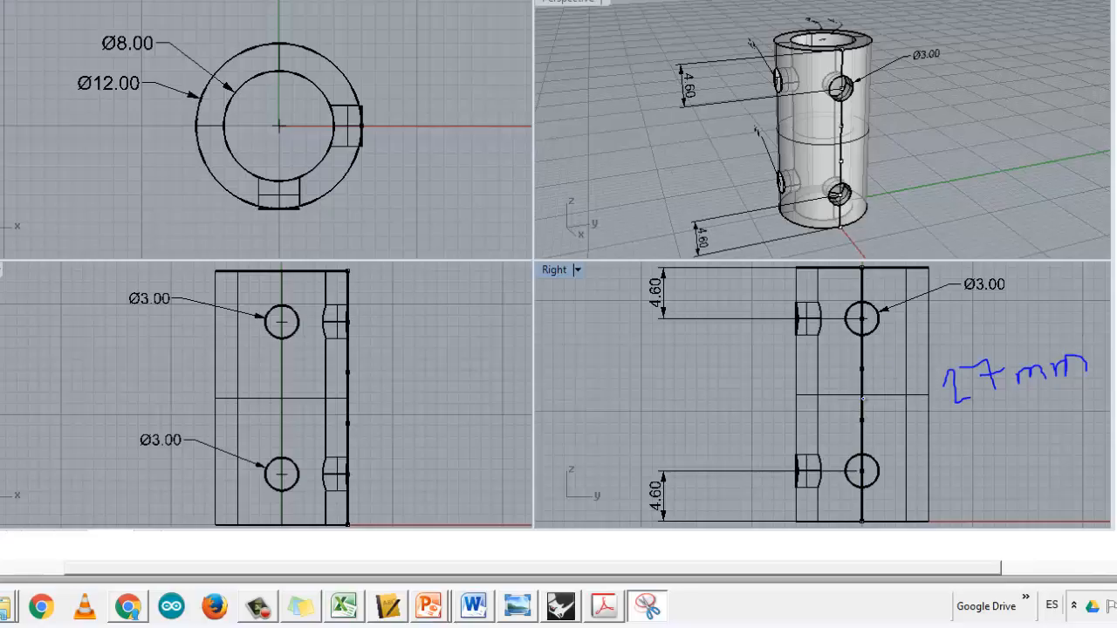
# Switch back to Rhino and create a new model from the Large Objects - Millimeters template.
pyautogui.hotkey('alt', 'Tab')
pyautogui.hotkey('alt', 'Tab')
pyautogui.hotkey('alt', 'Tab')
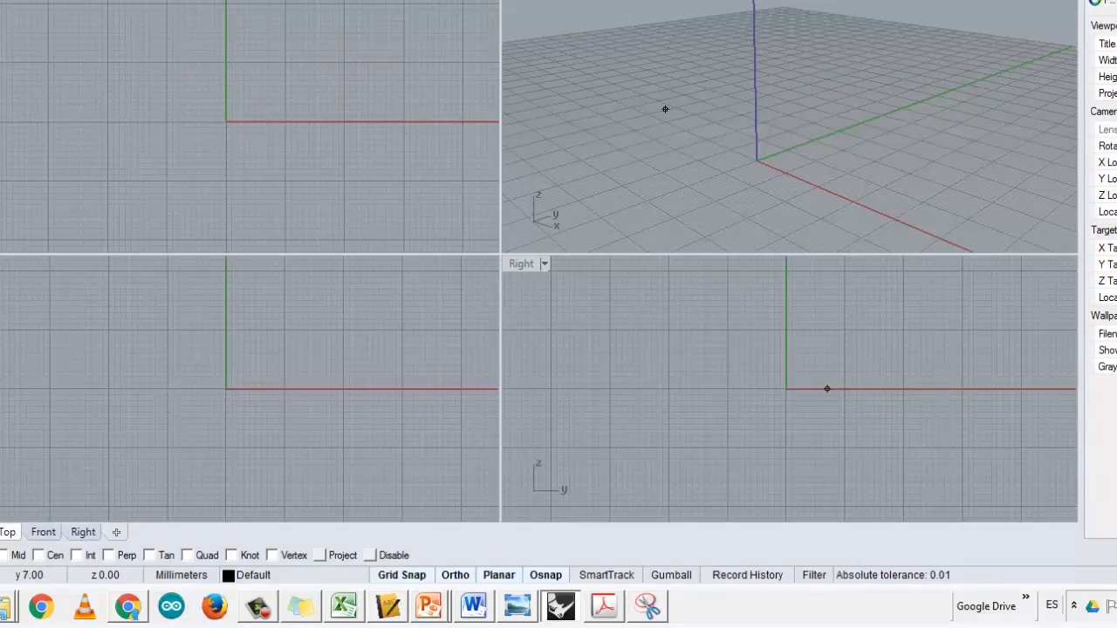
pyautogui.hotkey('alt', 'f')
pyautogui.hotkey('ctrl', 'n')
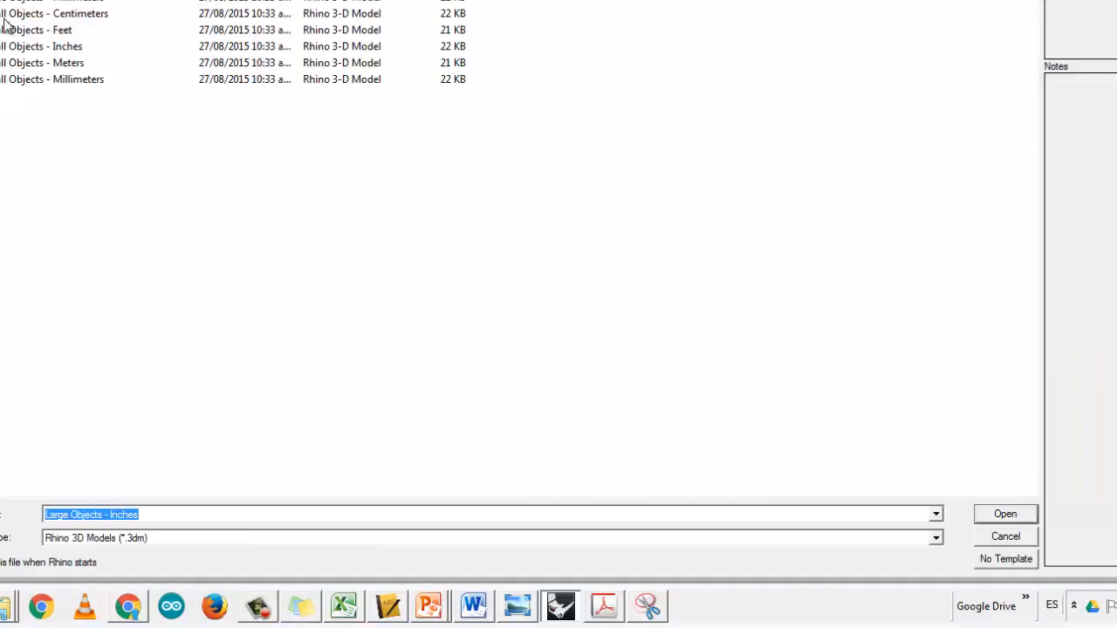
pyautogui.click(26, 4)
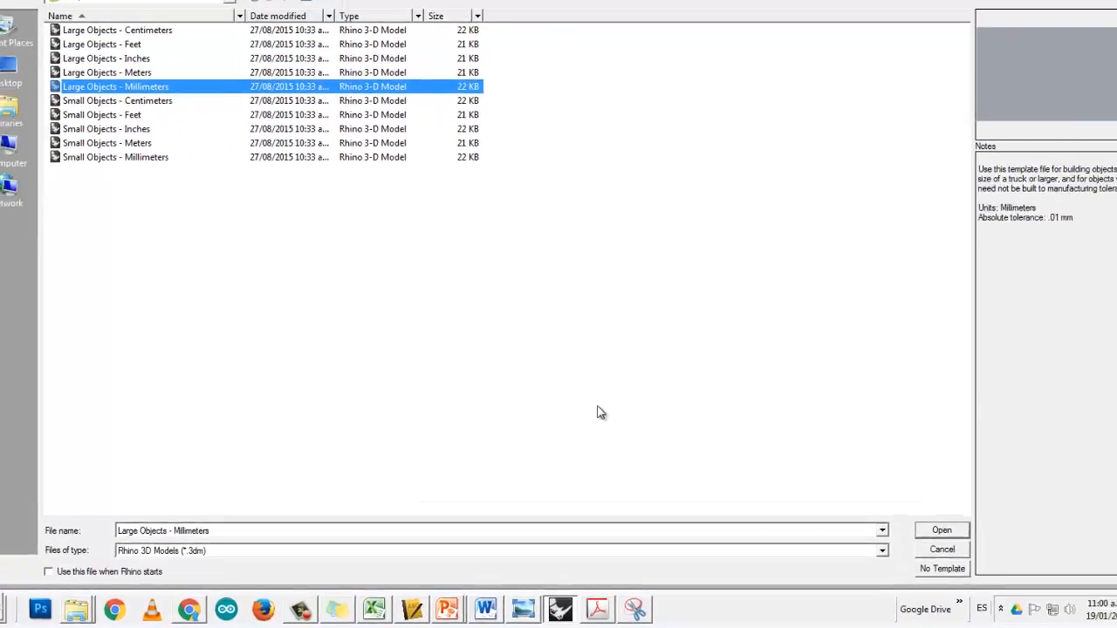
pyautogui.click(941, 530)
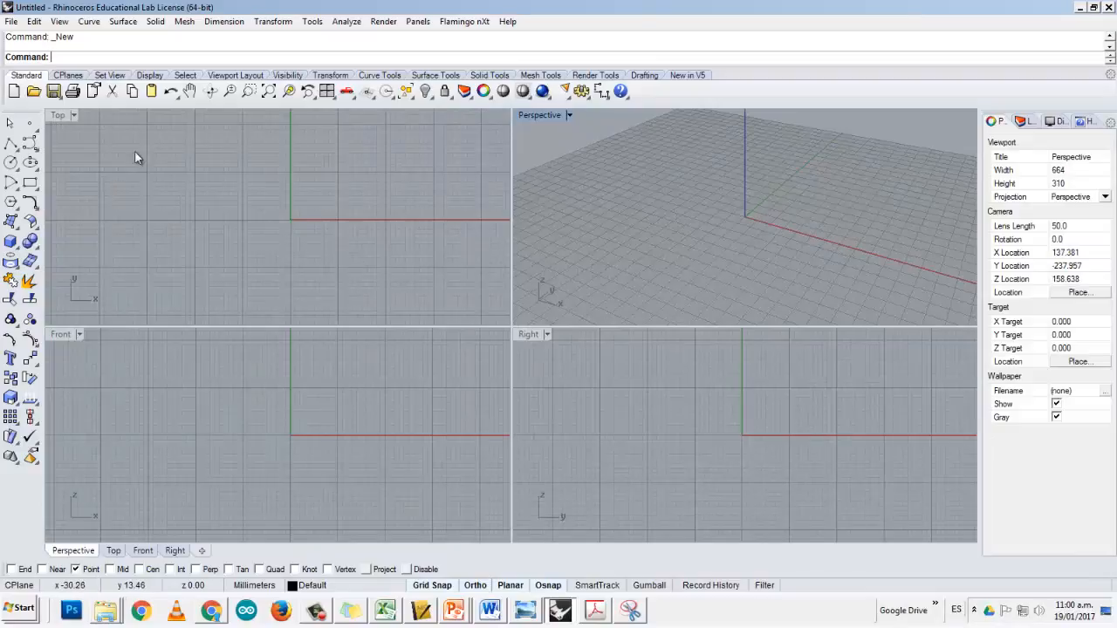
# Draw a circle with a diameter of 8 mm centred on the origin in the maximized Top view.
pyautogui.doubleClick(63, 117)
pyautogui.click(12, 163)
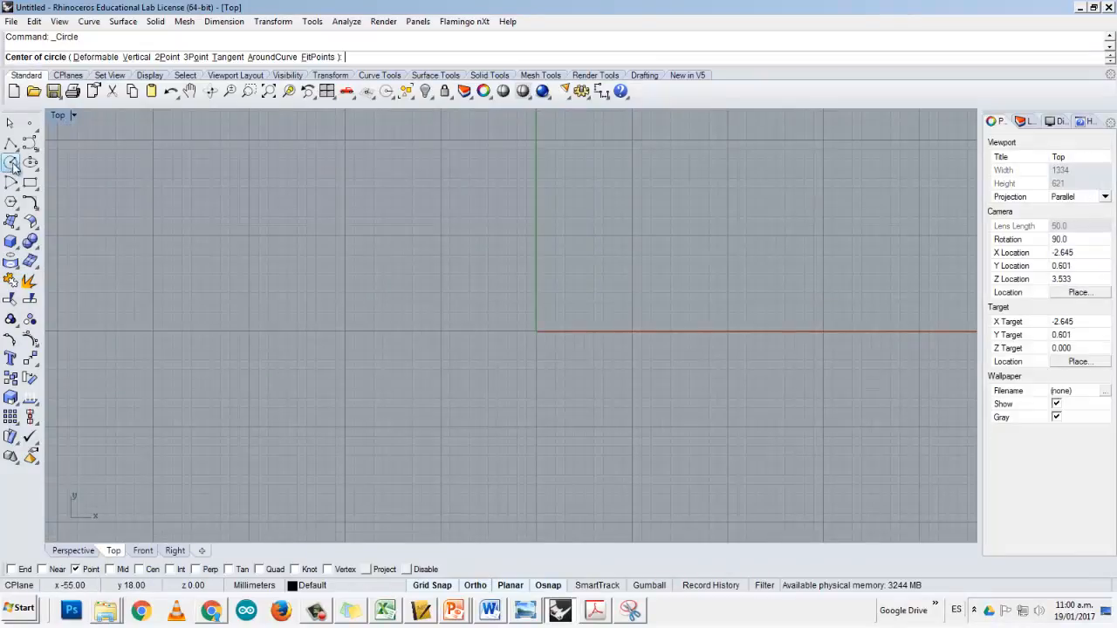
pyautogui.click(536, 331)
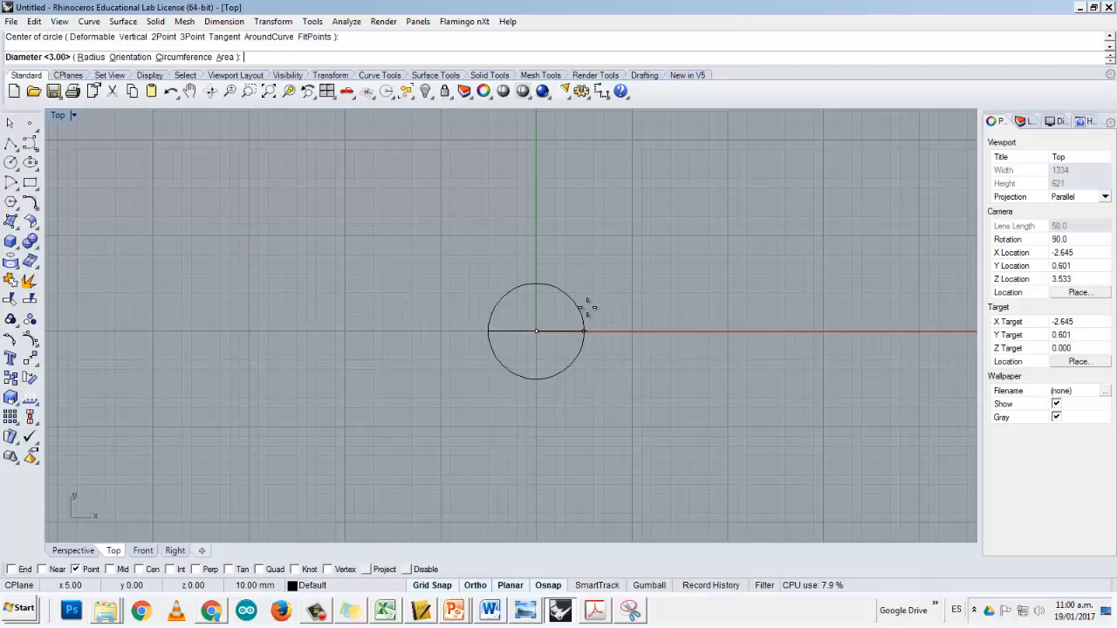
pyautogui.write('8')
pyautogui.press('Return')
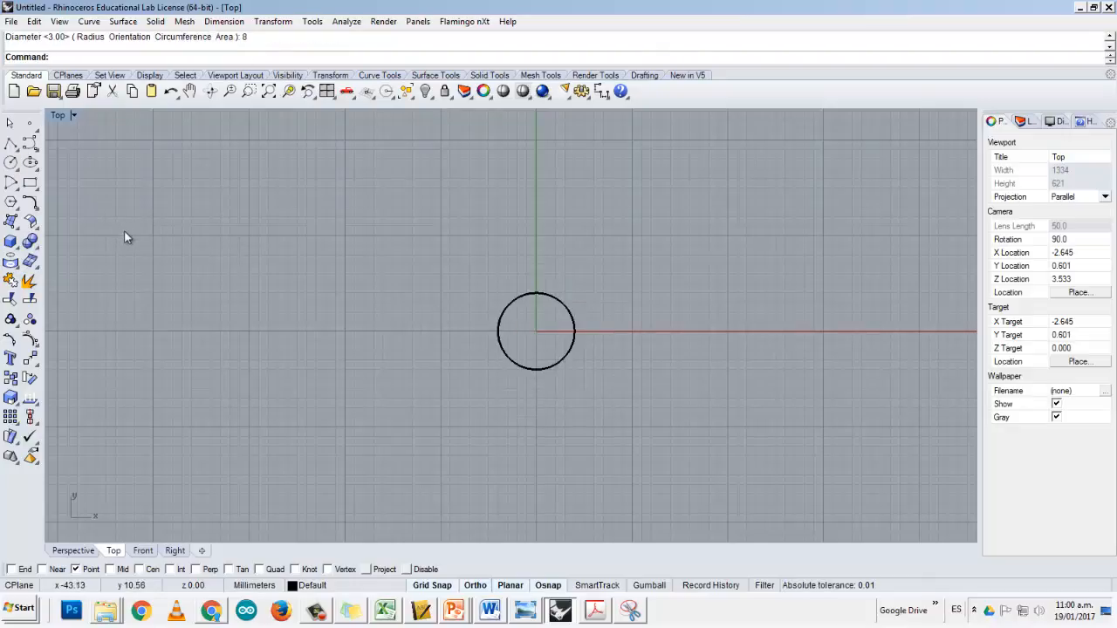
# Draw a concentric circle with a diameter of 12 mm around the origin.
pyautogui.press('Return')
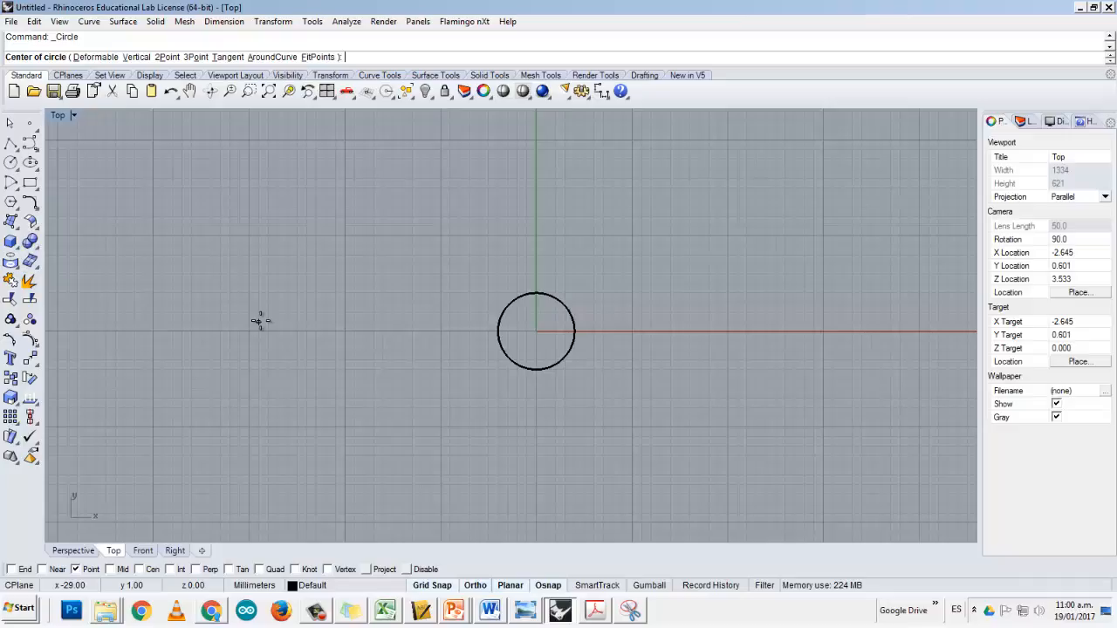
pyautogui.click(536, 331)
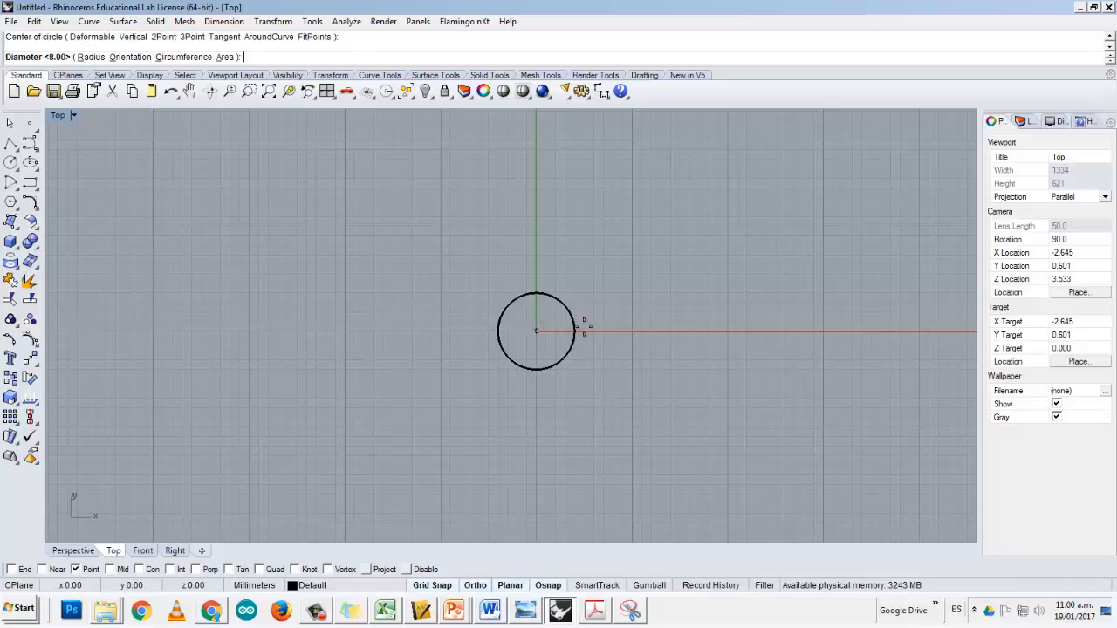
pyautogui.write('12')
pyautogui.press('Return')
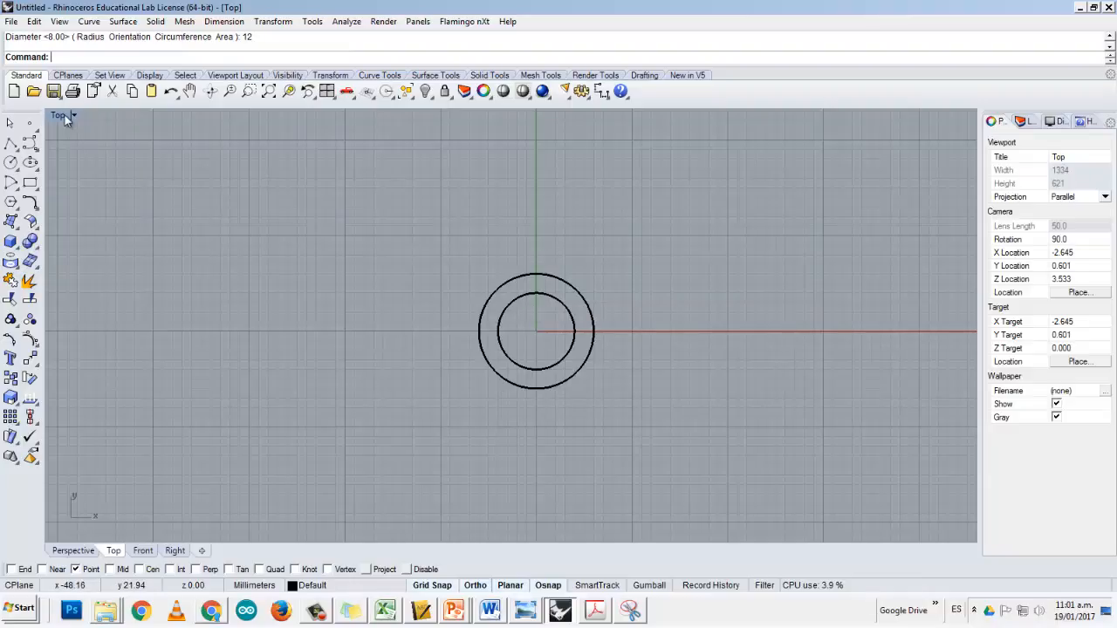
# Restore the four-view layout and extrude both circles together as a solid, 27 mm high.
pyautogui.hotkey('ctrl', 'm')
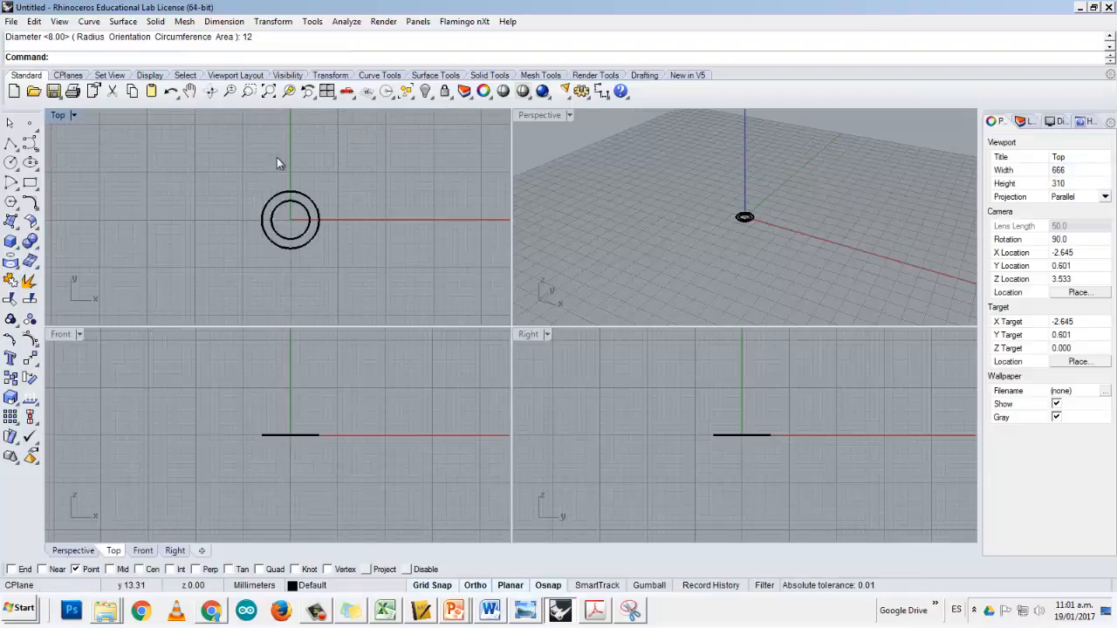
pyautogui.moveTo(267, 182); pyautogui.dragTo(350, 277)
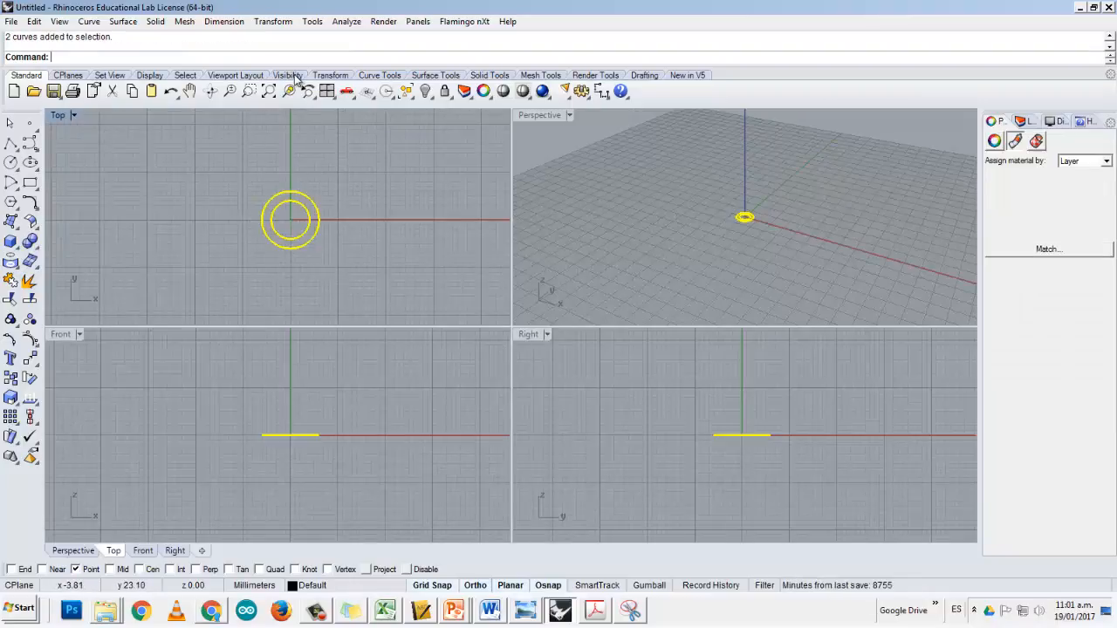
pyautogui.click(156, 21)
pyautogui.moveTo(109, 242)
pyautogui.click(196, 241)
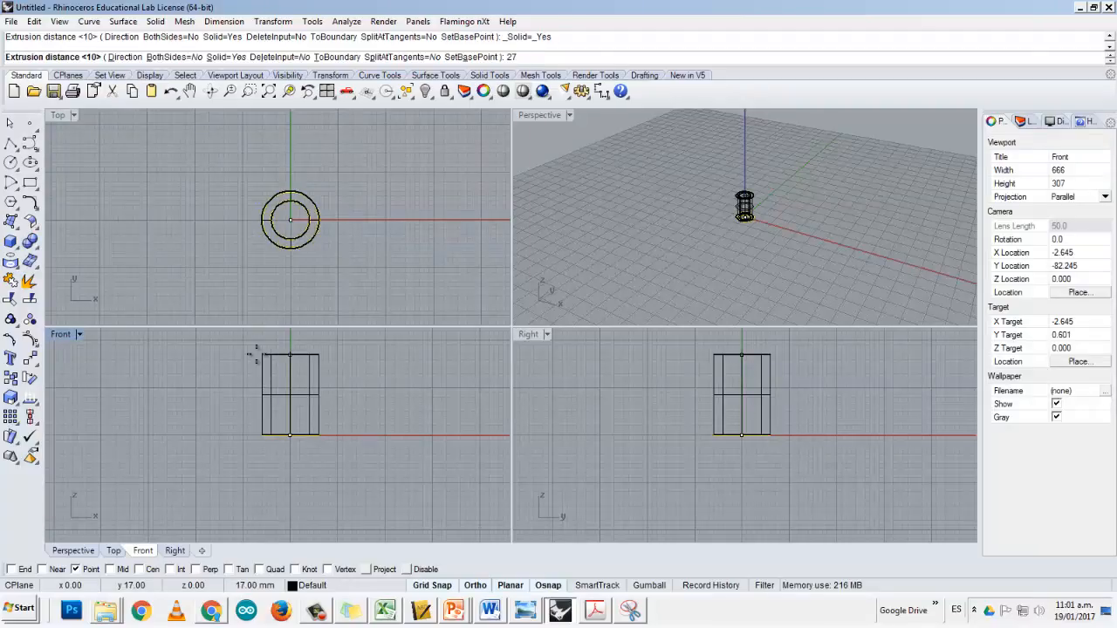
pyautogui.press('Return')
pyautogui.click(697, 207)
pyautogui.scroll(7, 764, 200)
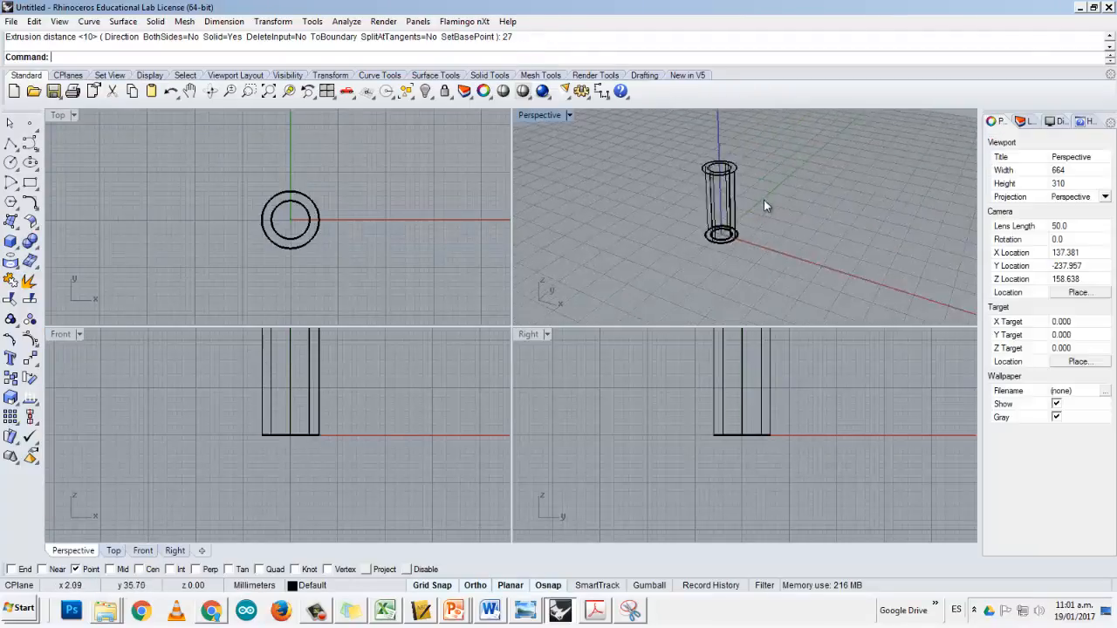
pyautogui.moveTo(704, 219); pyautogui.dragTo(644, 192, button='right')
pyautogui.scroll(2, 739, 232)
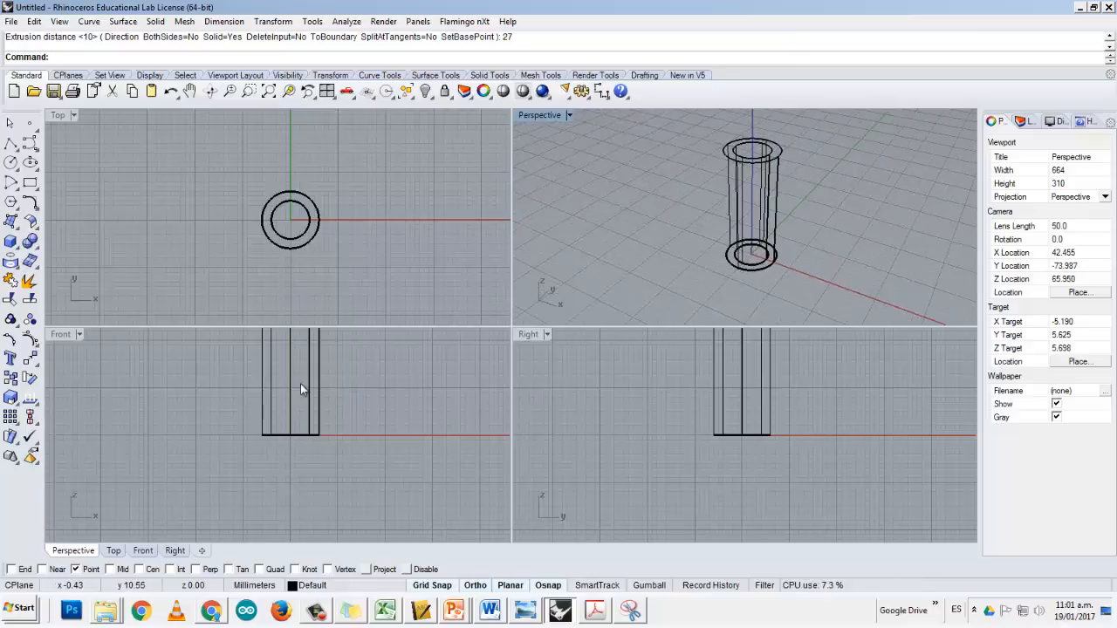
pyautogui.moveTo(301, 383); pyautogui.dragTo(308, 442, button='right')
# Examine the side holes' diameters and end offsets on the reference drawing in Snipping Tool, and return to Rhino.
pyautogui.hotkey('alt', 'Tab')
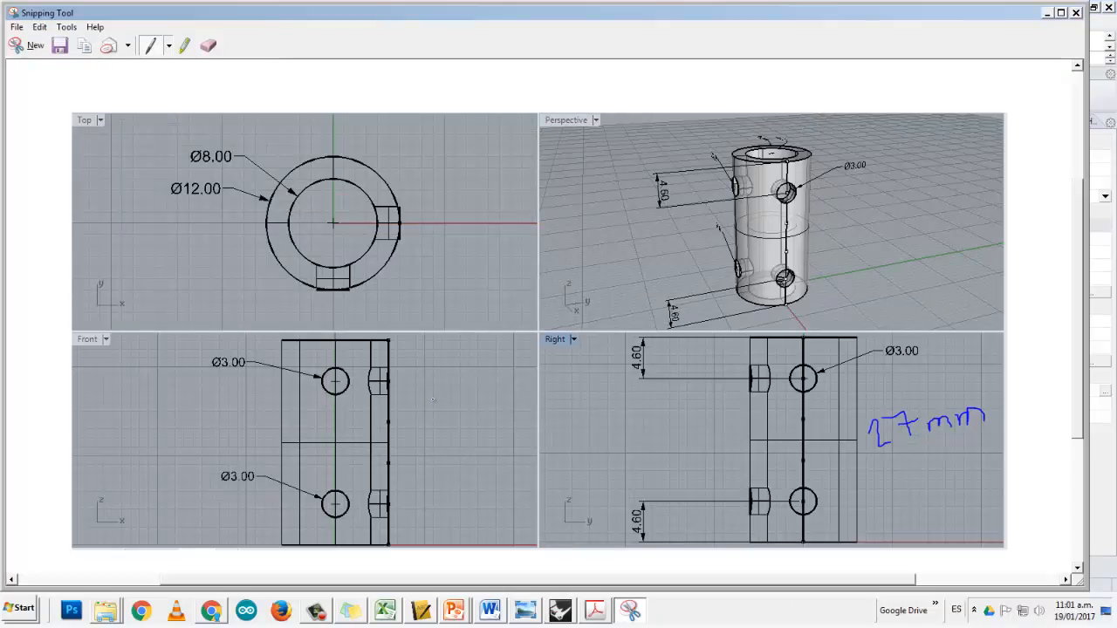
pyautogui.scroll(1, 353, 398)
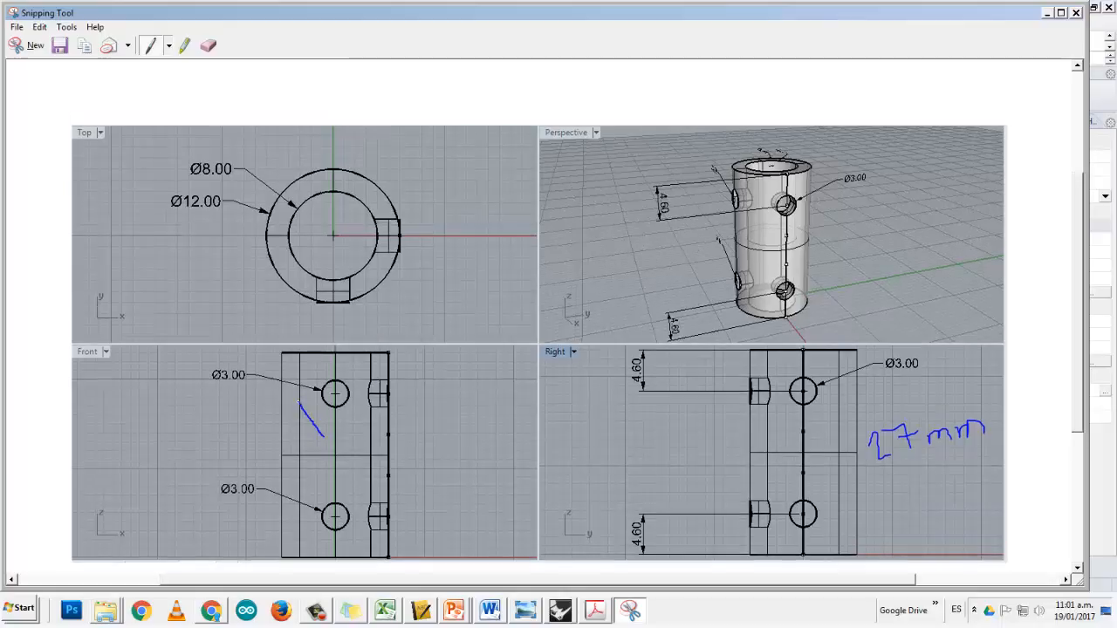
pyautogui.rightClick(309, 399)
pyautogui.click(346, 423)
pyautogui.rightClick(632, 280)
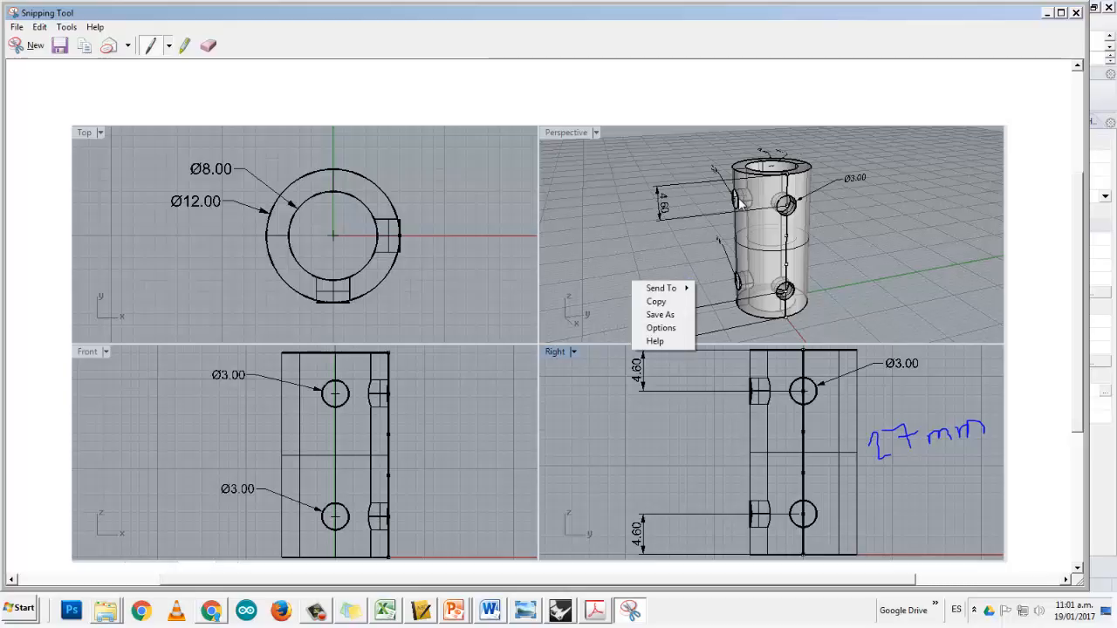
pyautogui.click(661, 266)
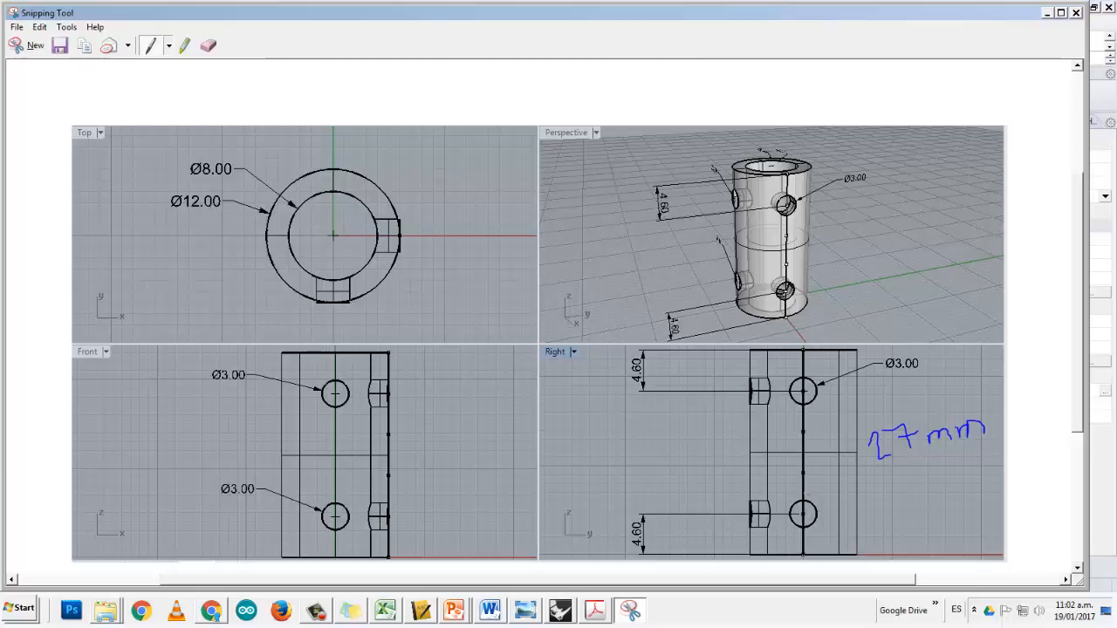
pyautogui.hotkey('alt', 'Tab')
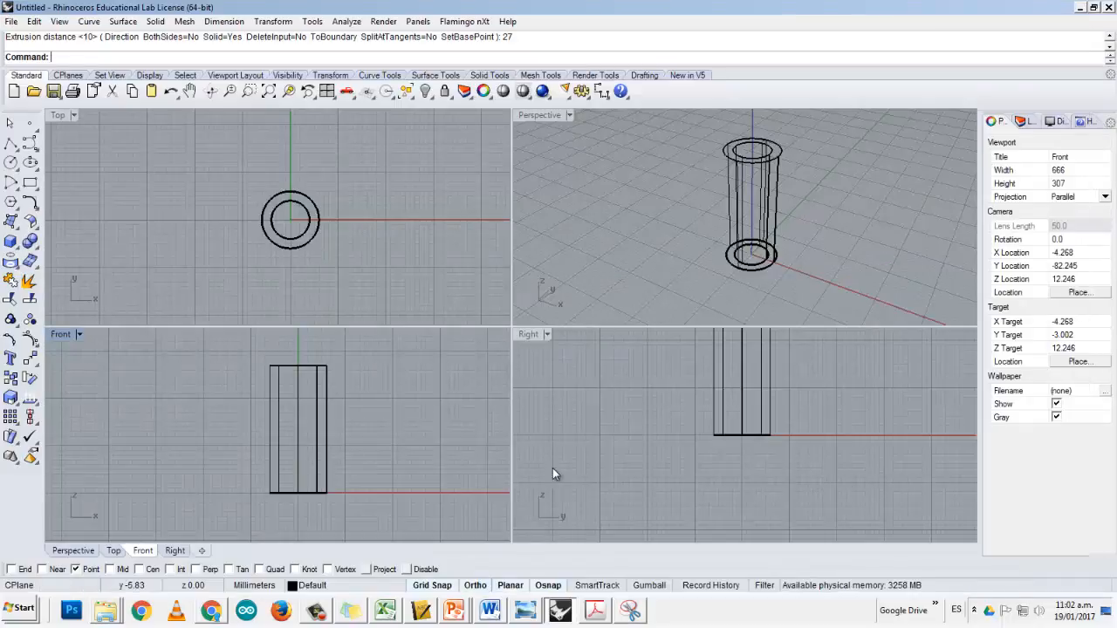
# Draw a vertical centreline with Polyline in the Front view, from the centre of the tube's top edge to the centre of its base.
pyautogui.click(10, 143)
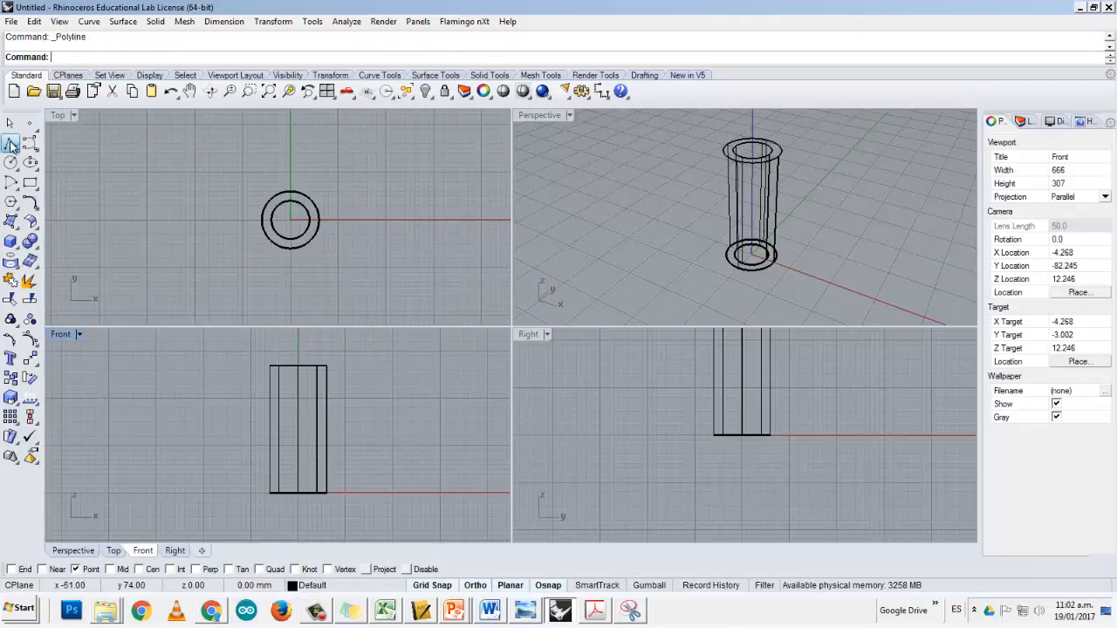
pyautogui.scroll(4, 263, 415)
pyautogui.moveTo(262, 415); pyautogui.dragTo(265, 416, button='right')
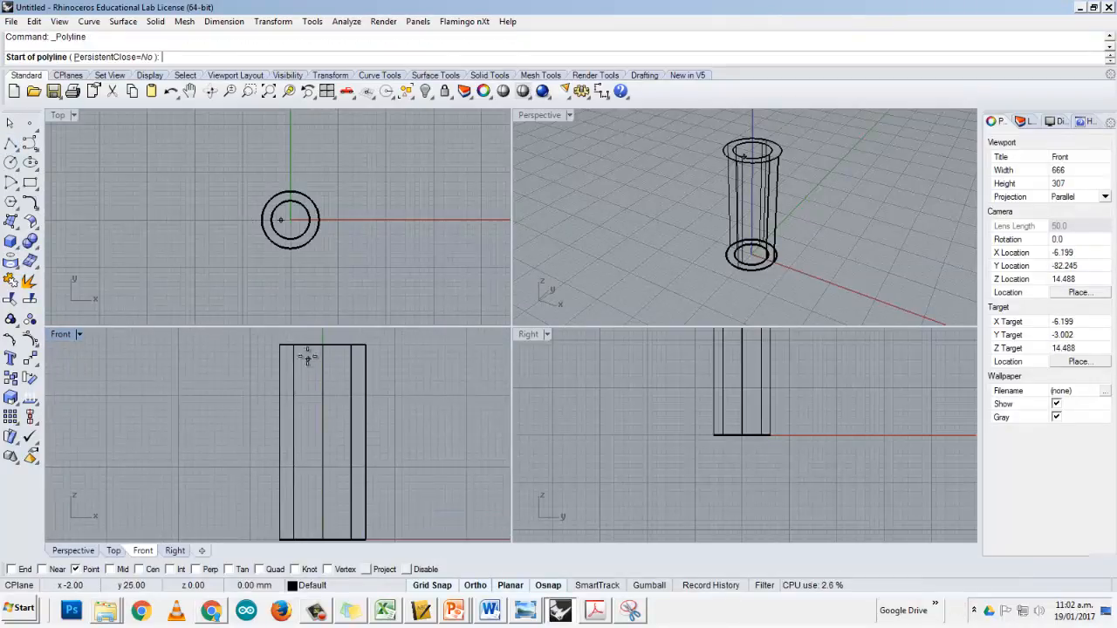
pyautogui.click(322, 346)
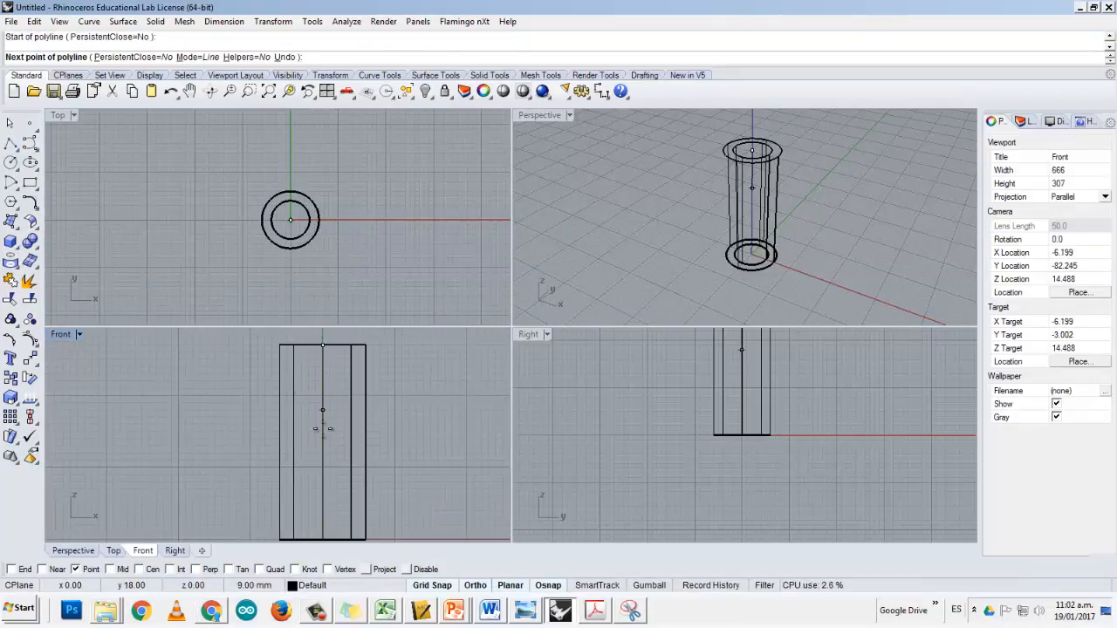
pyautogui.click(323, 539)
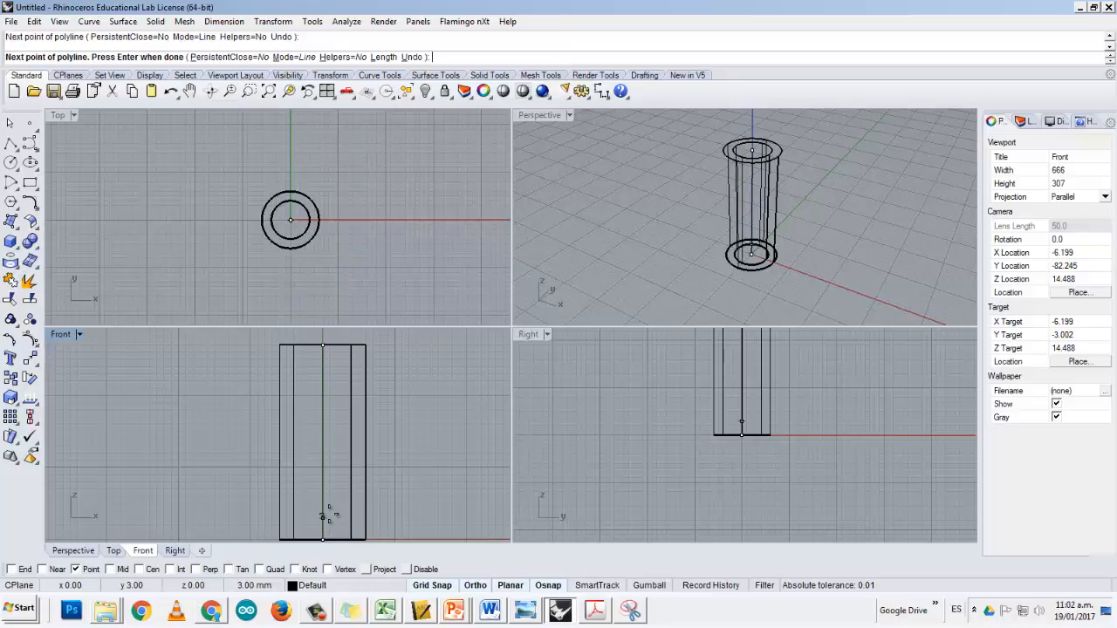
pyautogui.press('Return')
# Divide the tube's centreline into 5 equal segments with point objects.
pyautogui.moveTo(325, 491); pyautogui.dragTo(374, 459, button='right')
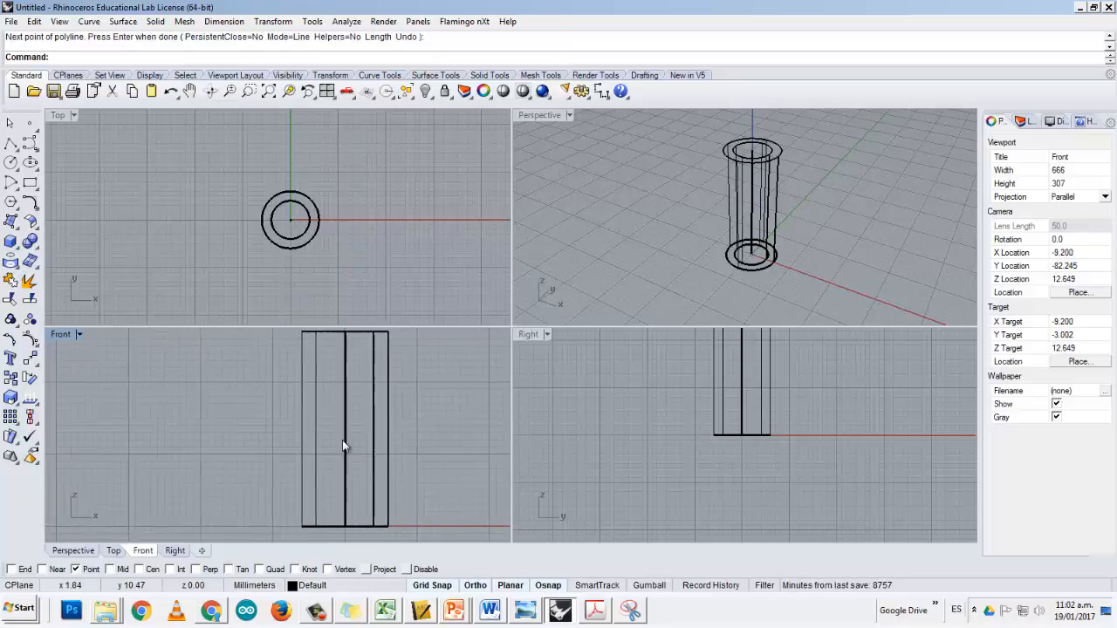
pyautogui.click(346, 421)
pyautogui.click(383, 450)
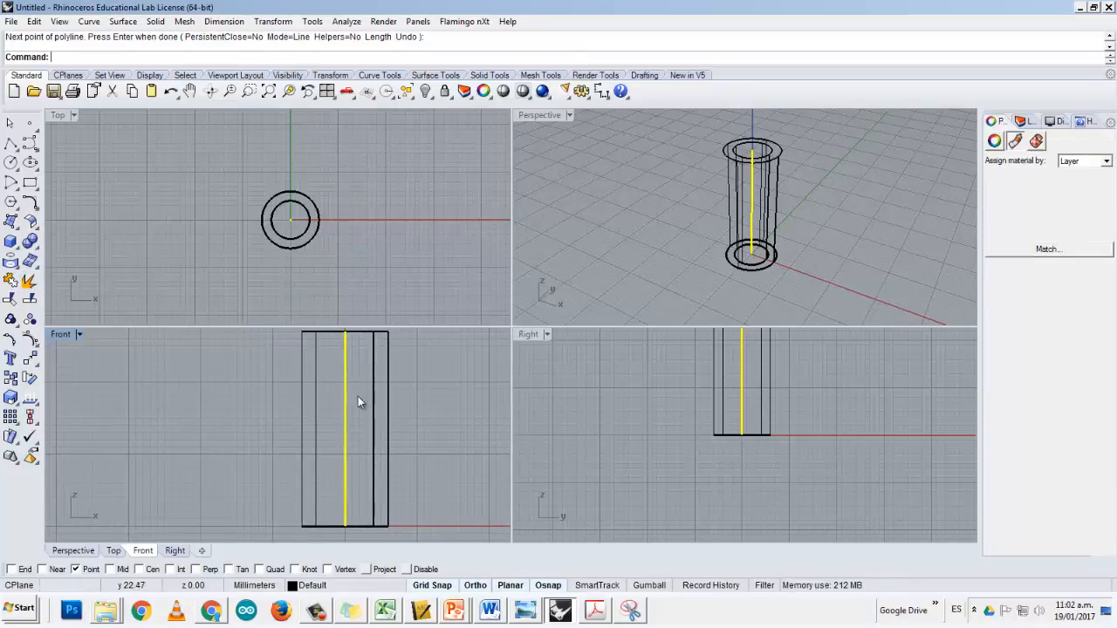
pyautogui.moveTo(328, 432); pyautogui.dragTo(307, 443, button='right')
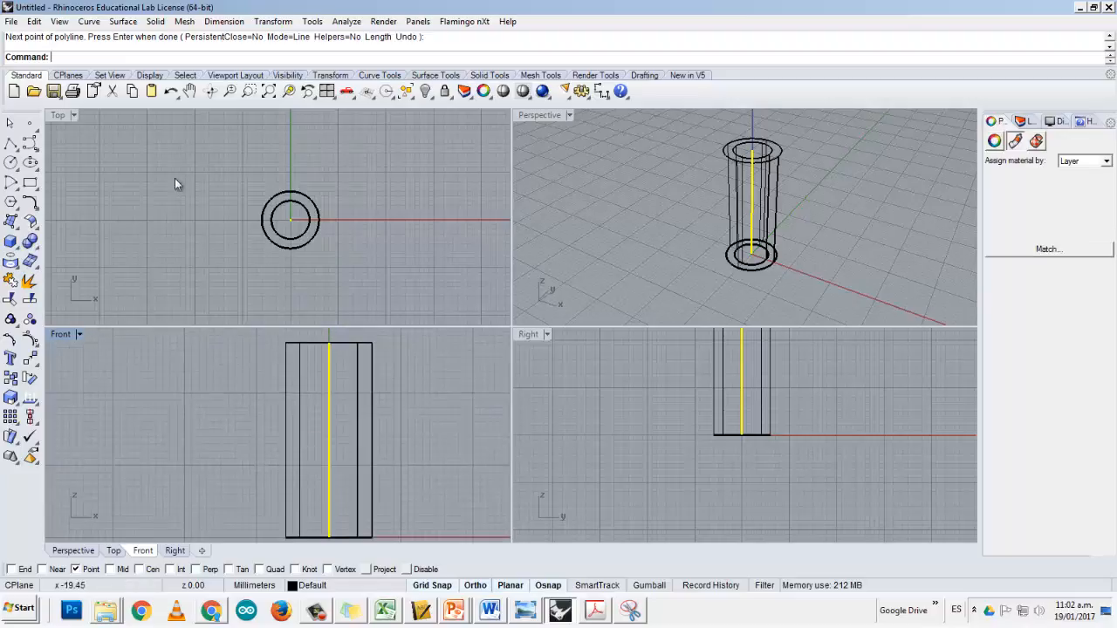
pyautogui.click(89, 21)
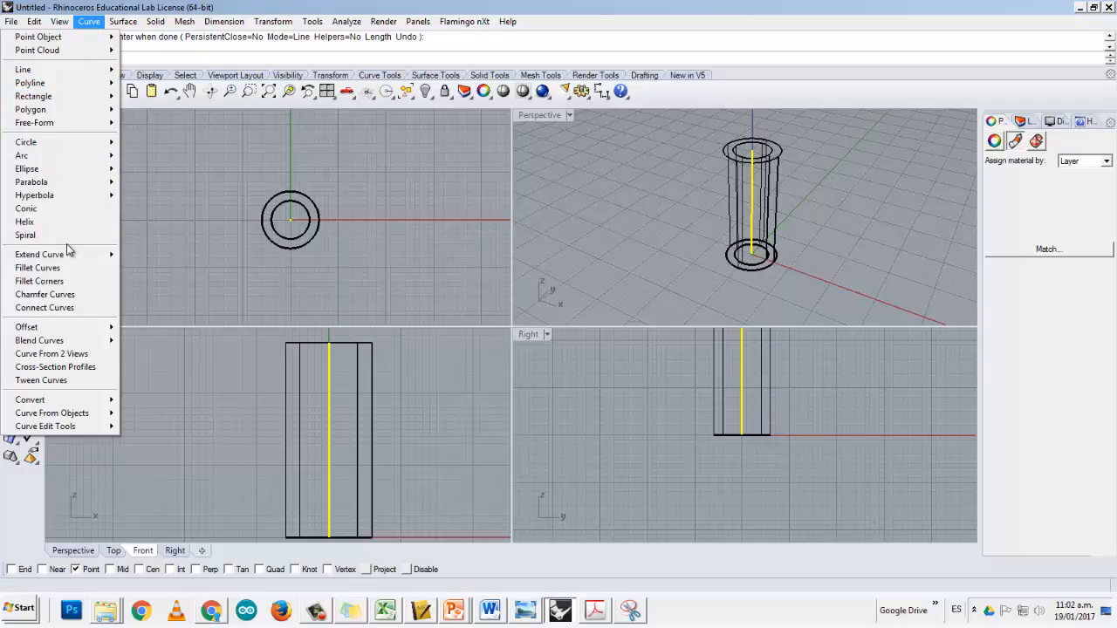
pyautogui.moveTo(64, 261)
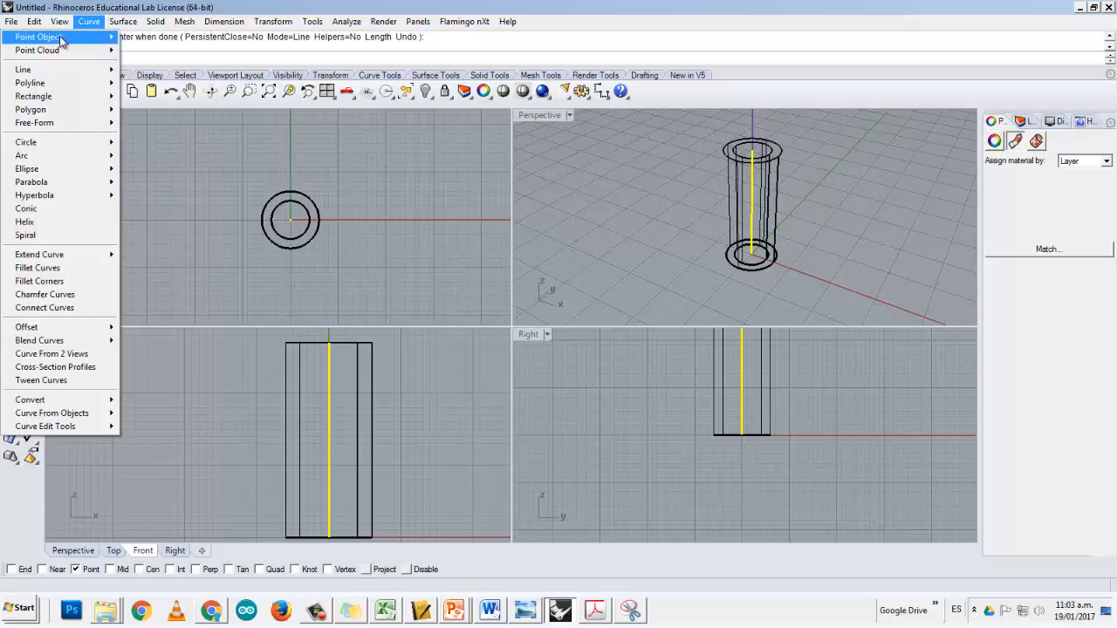
pyautogui.moveTo(59, 36)
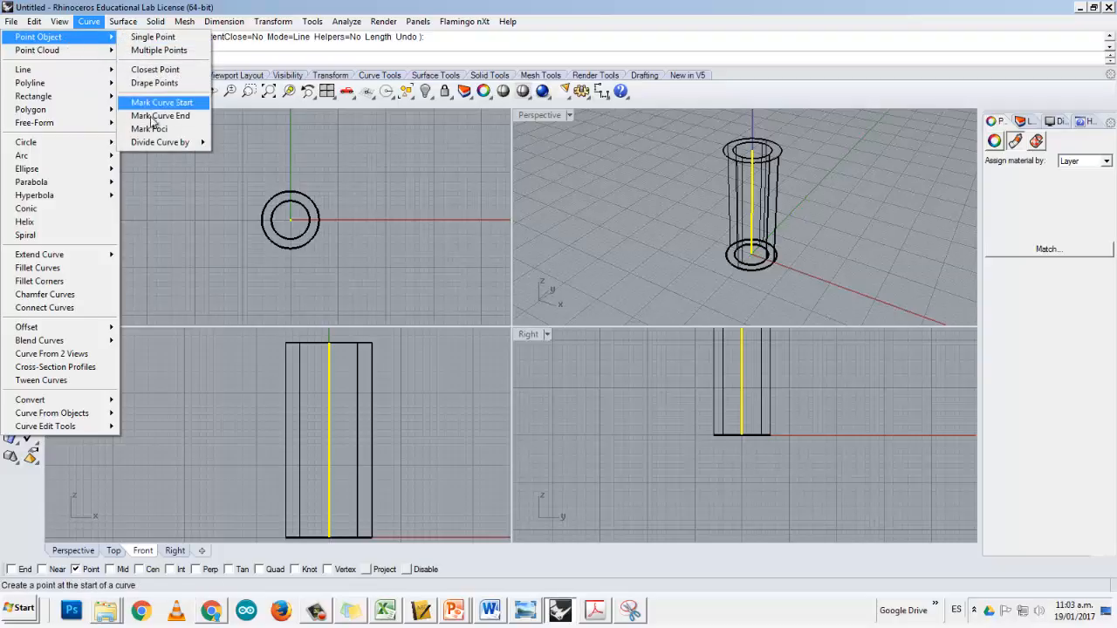
pyautogui.moveTo(167, 146)
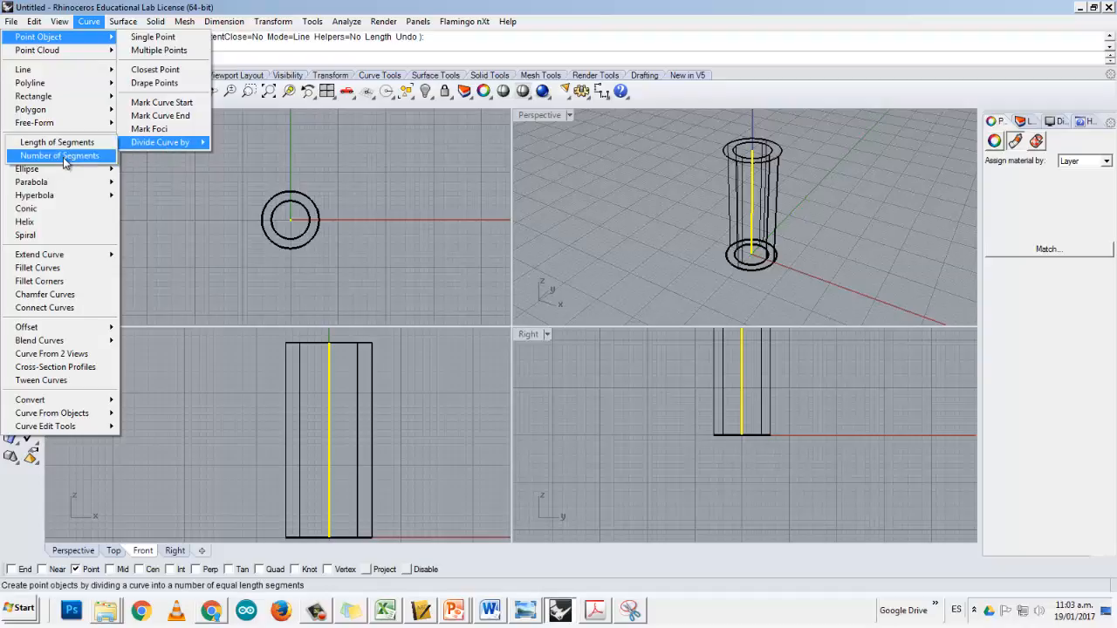
pyautogui.click(62, 157)
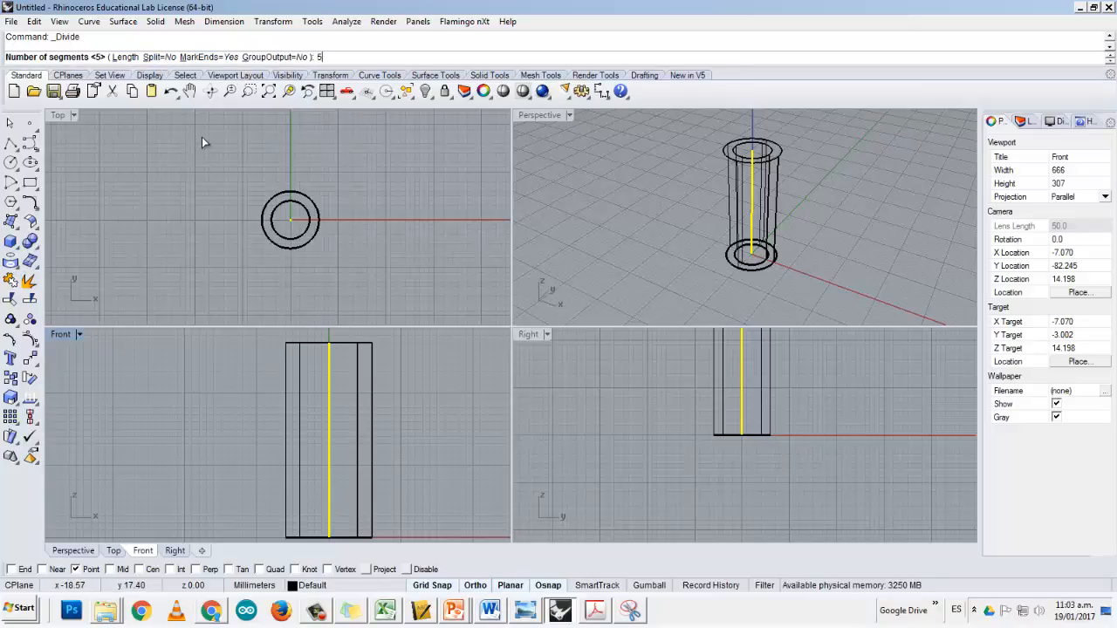
pyautogui.press('Return')
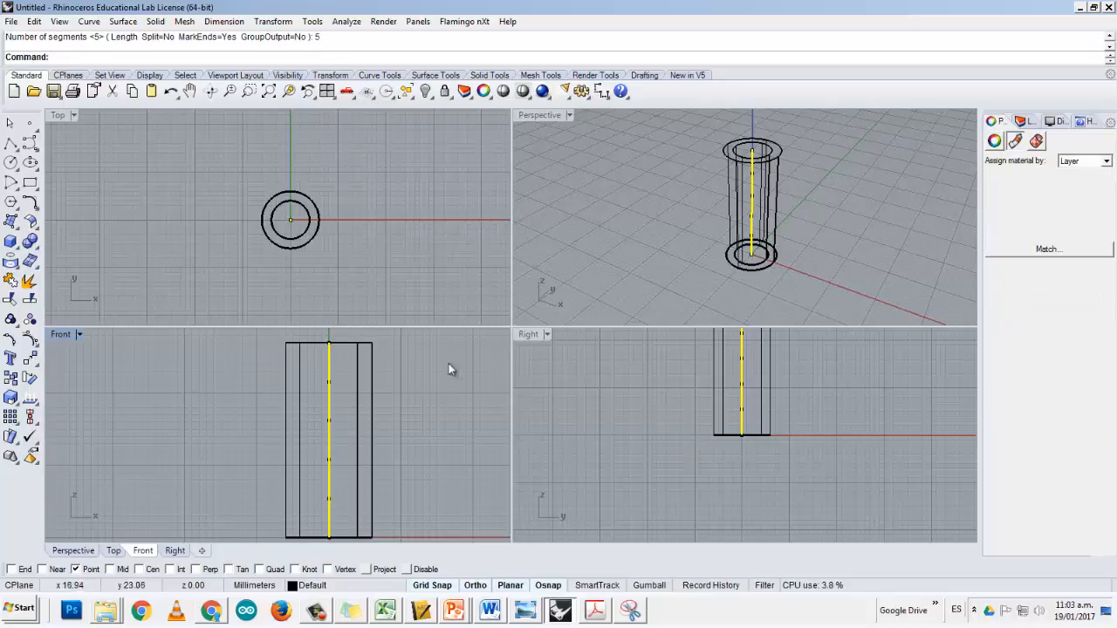
pyautogui.moveTo(611, 393); pyautogui.dragTo(611, 444, button='right')
pyautogui.click(610, 441)
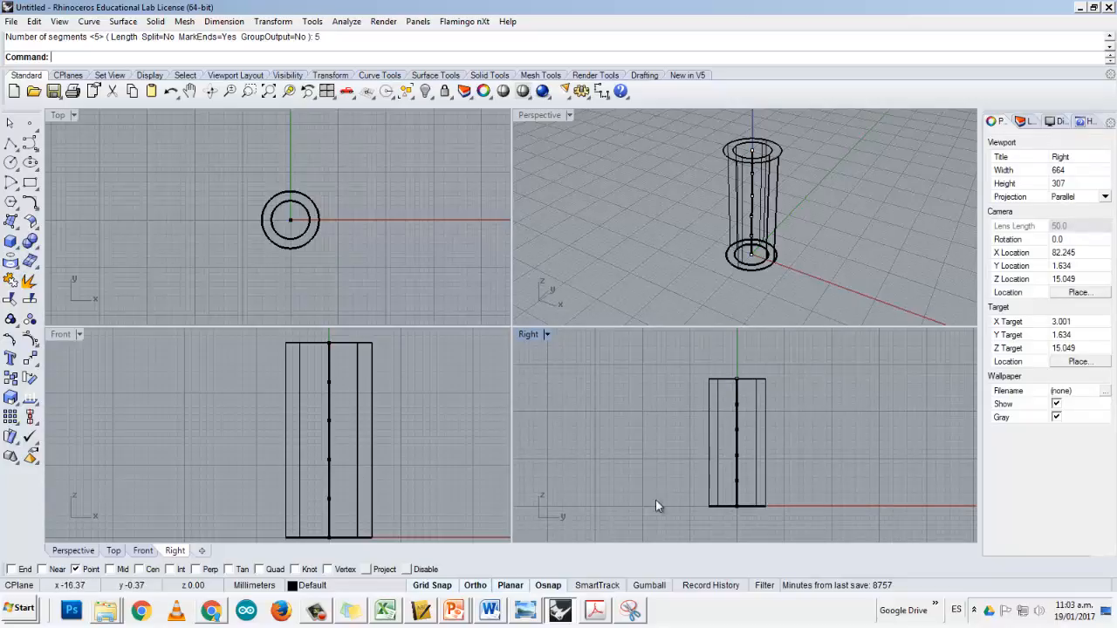
# In the Front view, draw a circle with a diameter of 3 mm centred on the division point nearest the tube's top end.
pyautogui.click(214, 429)
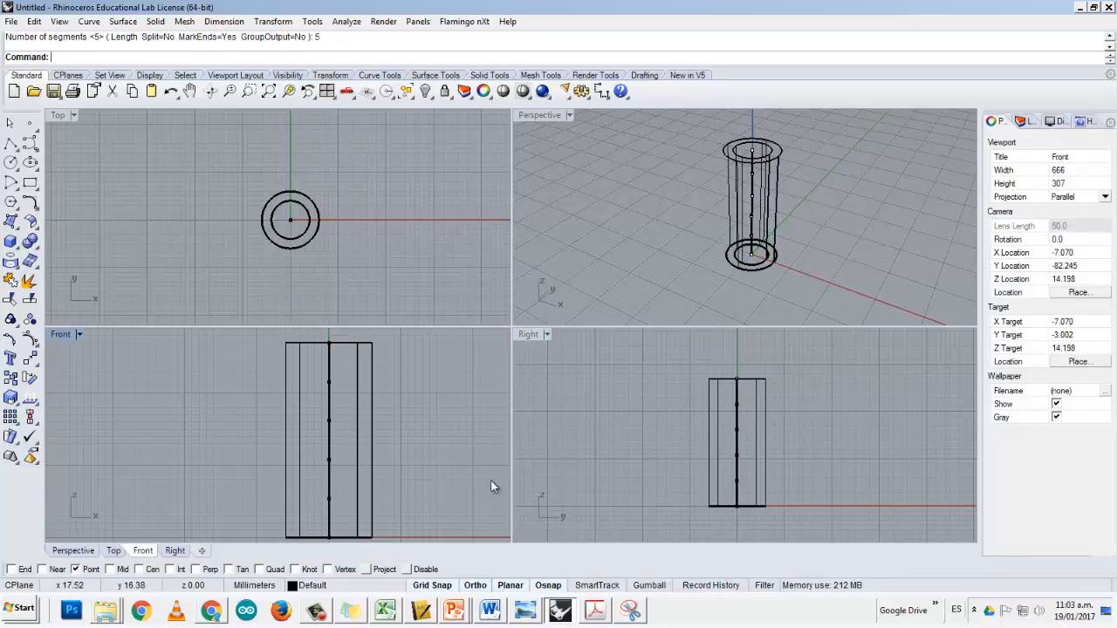
pyautogui.click(548, 585)
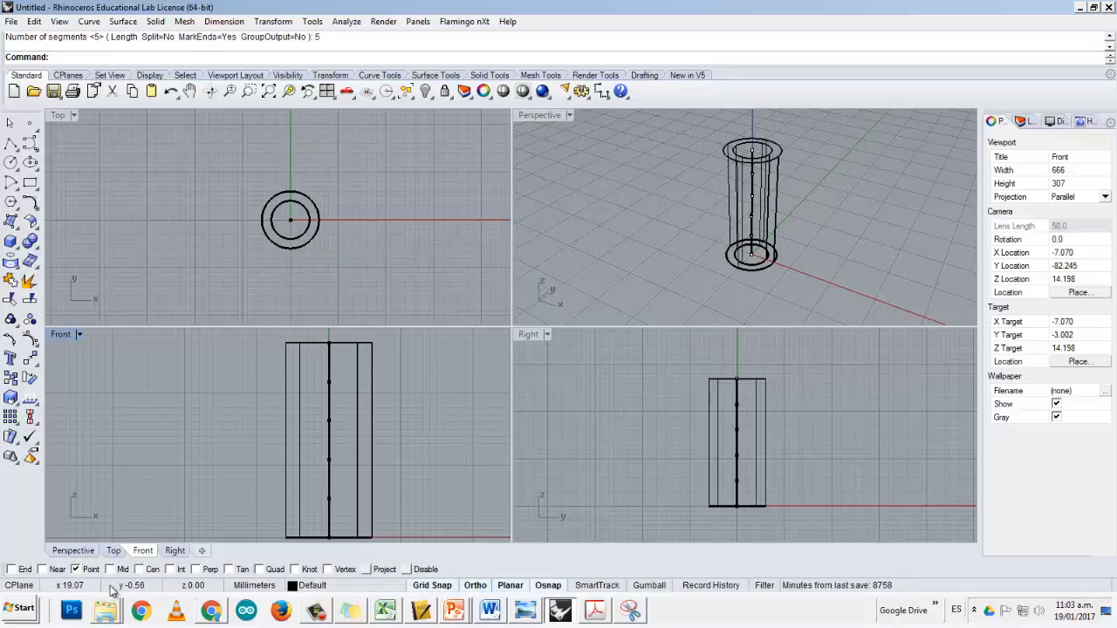
pyautogui.click(12, 163)
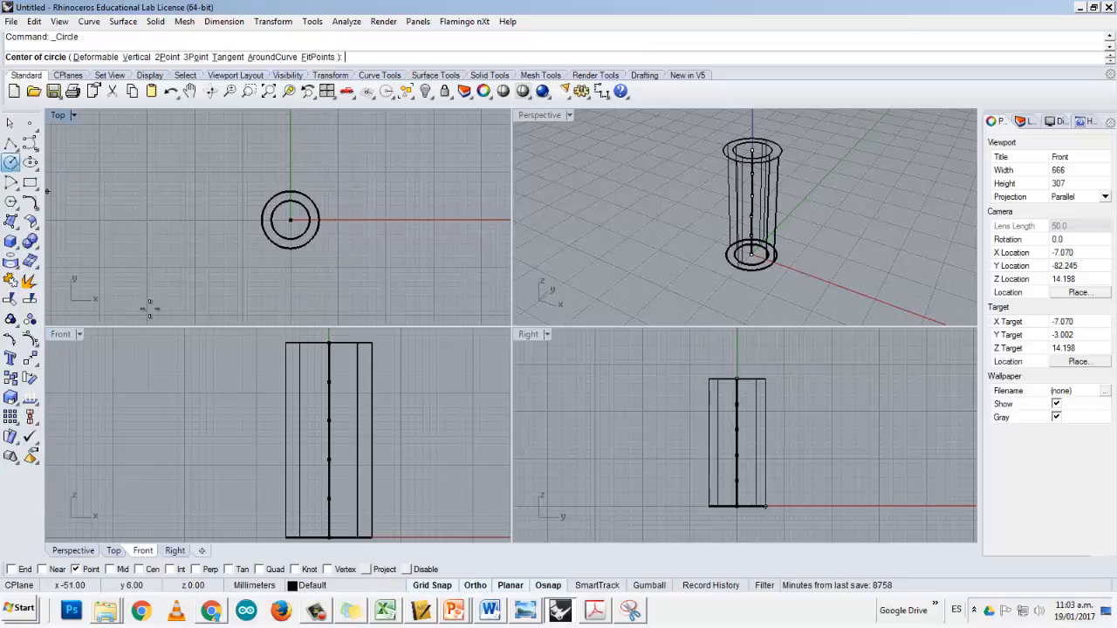
pyautogui.click(328, 382)
pyautogui.hotkey('alt', 'Tab')
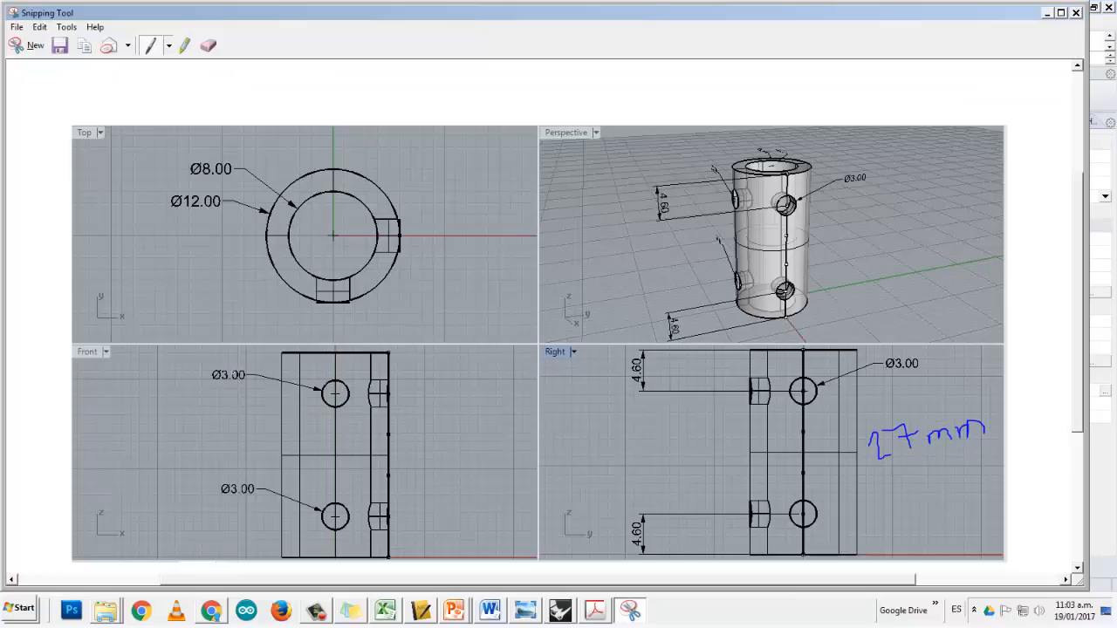
pyautogui.hotkey('alt', 'Tab')
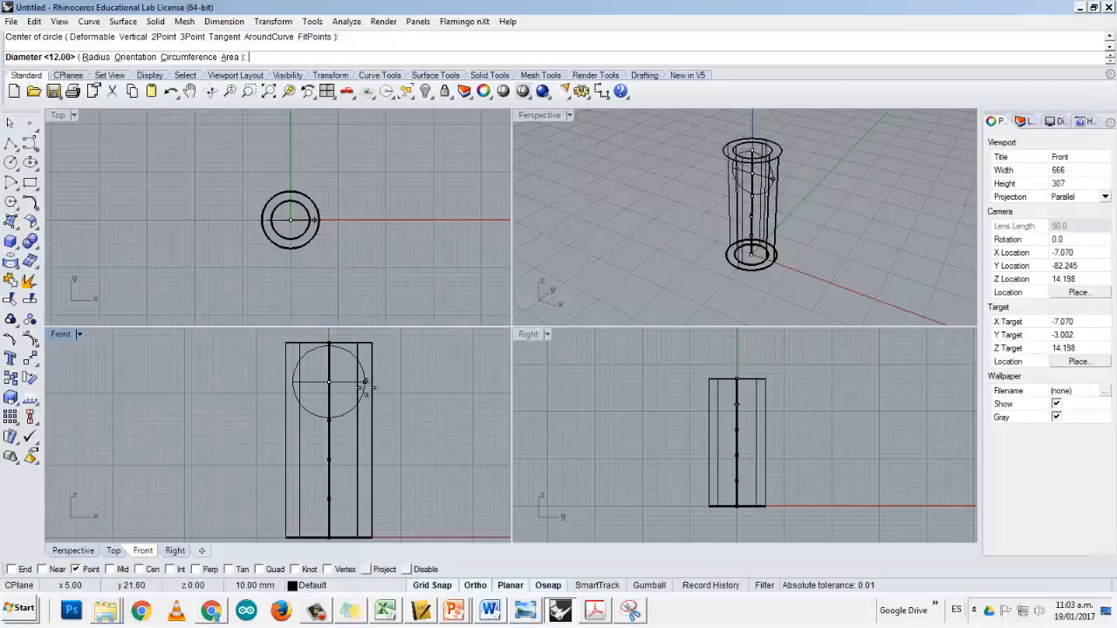
pyautogui.write('3')
pyautogui.press('Return')
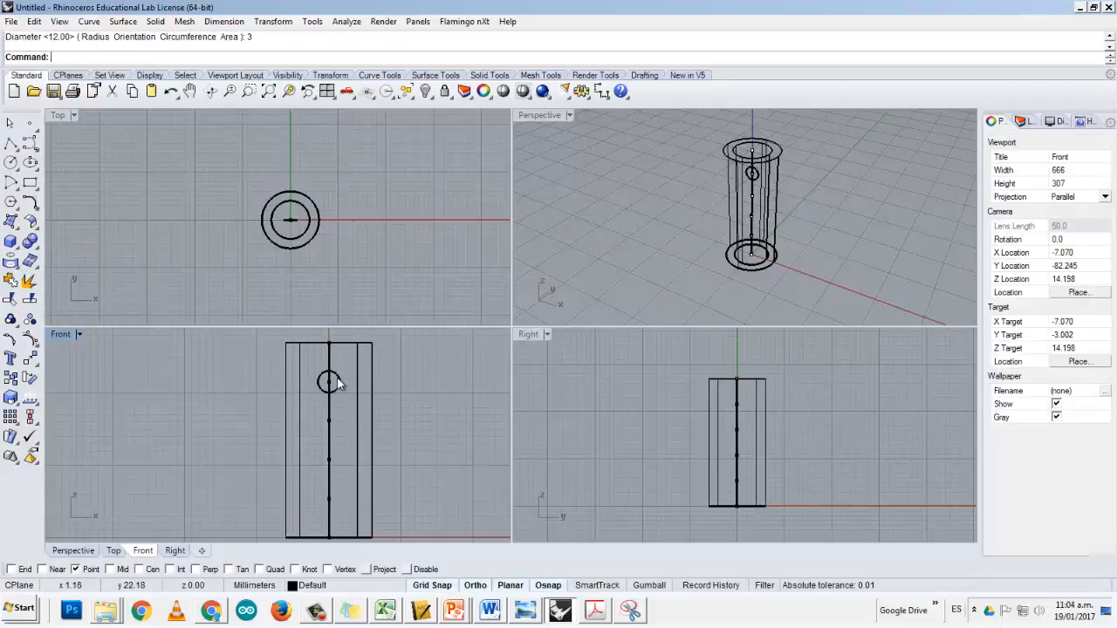
# Draw a second 3 mm diameter circle in the Front view, centred on the division point nearest the tube's base.
pyautogui.press('Return')
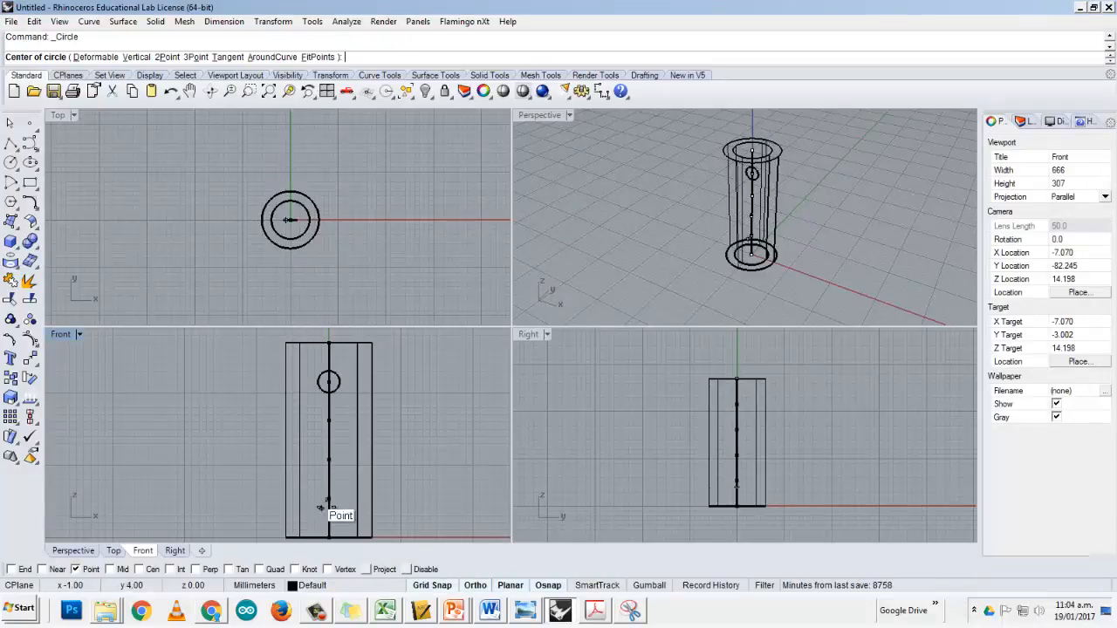
pyautogui.click(328, 499)
pyautogui.write('3')
pyautogui.press('Return')
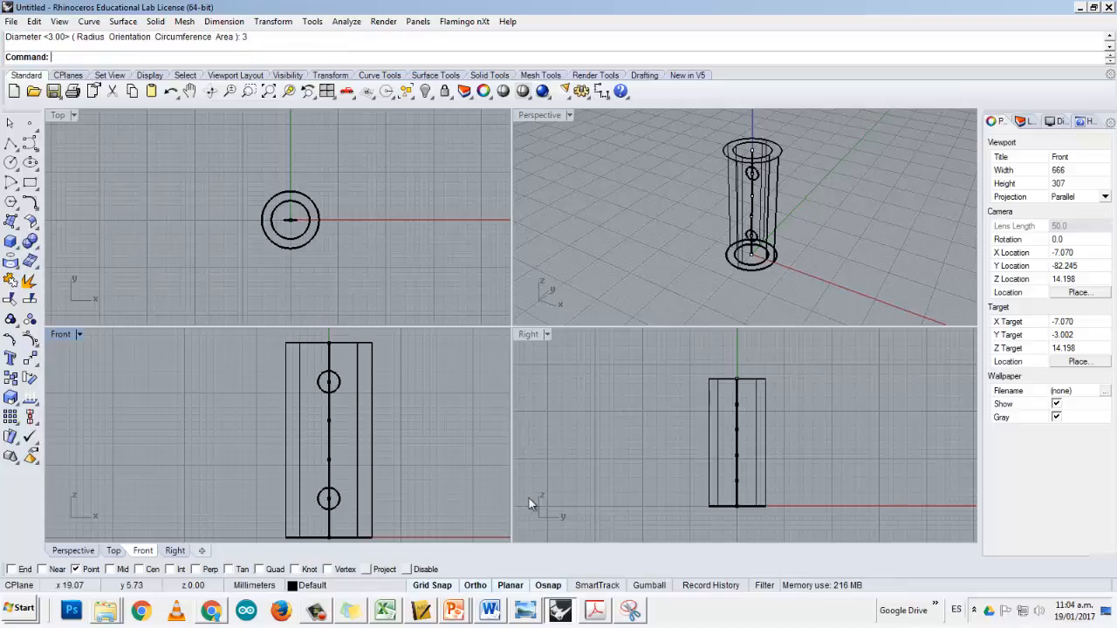
# In the Right view, draw two 3 mm diameter circles centred on the division points nearest the tube's top and base.
pyautogui.moveTo(738, 410); pyautogui.dragTo(705, 411, button='right')
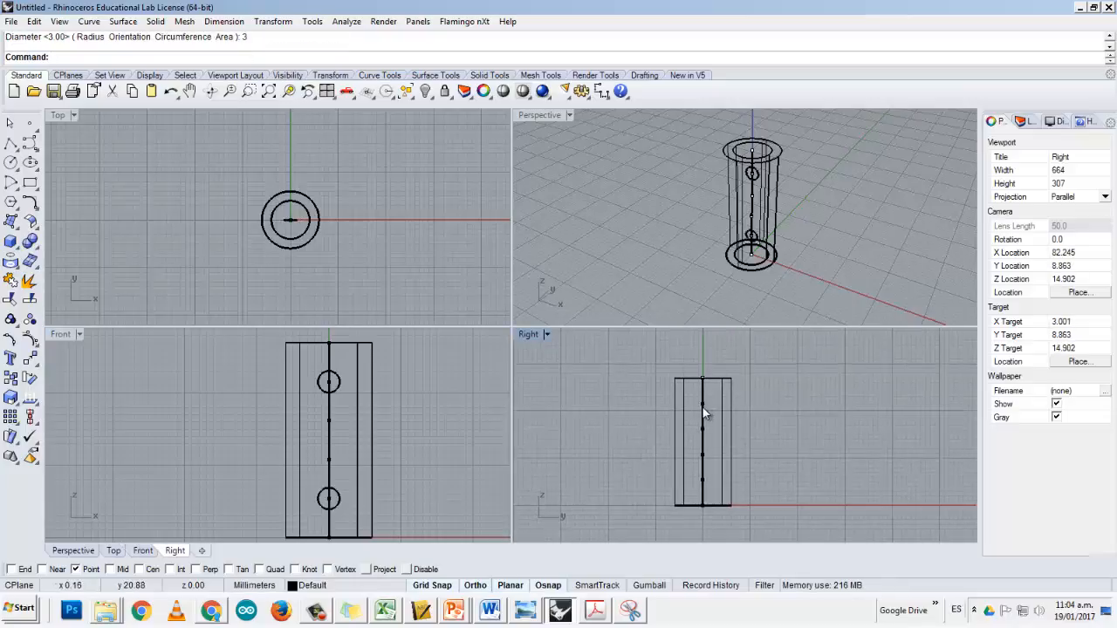
pyautogui.press('Return')
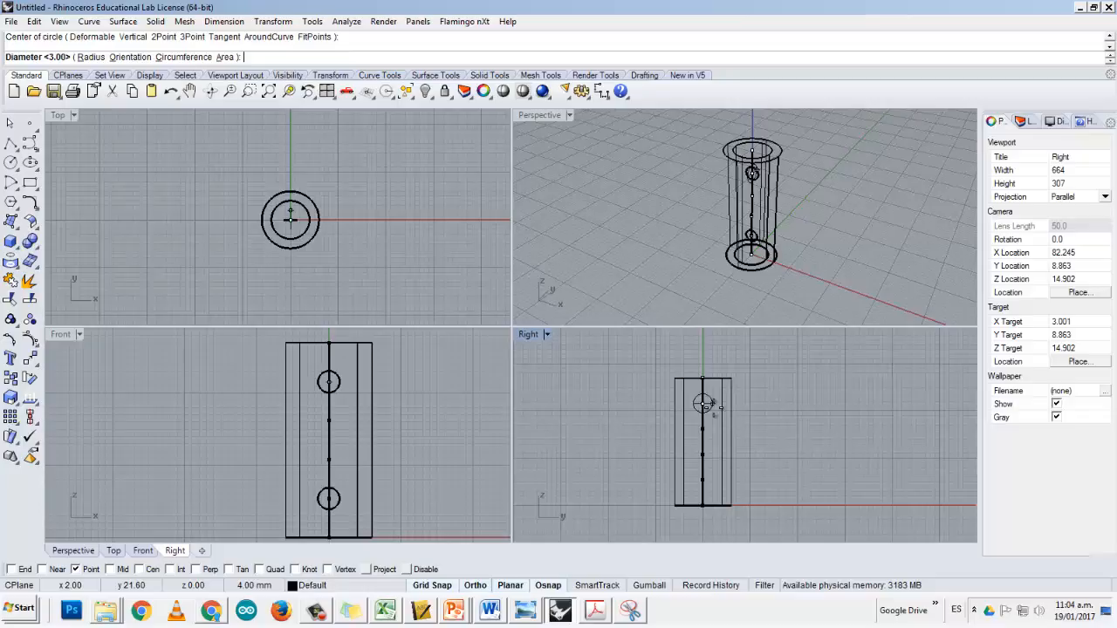
pyautogui.press('Return')
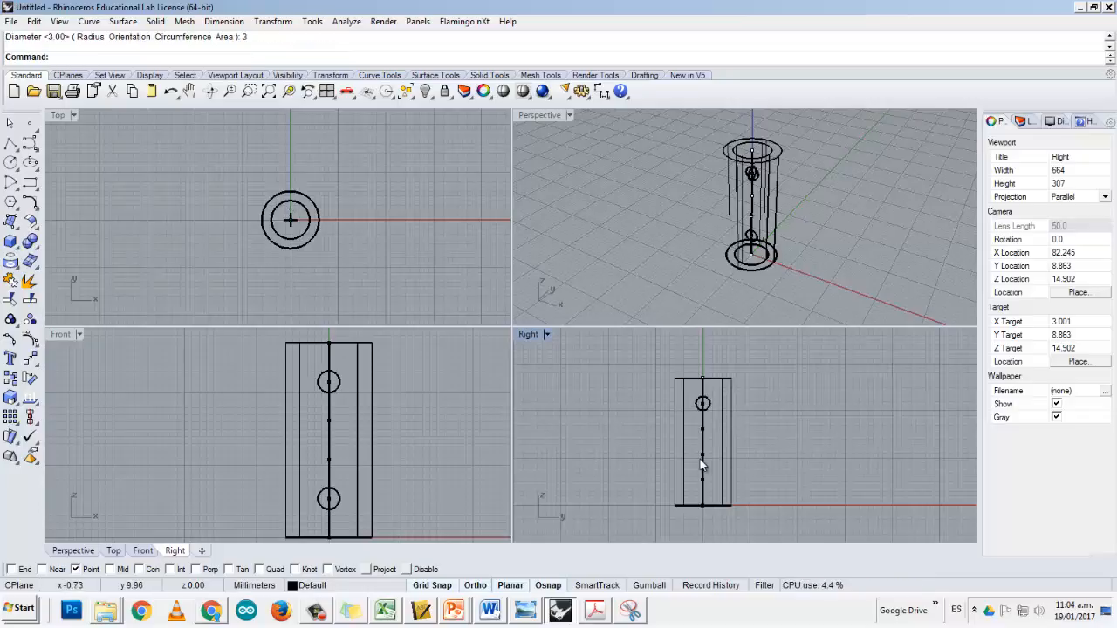
pyautogui.press('Return')
pyautogui.click(704, 482)
pyautogui.press('Return')
# Extrude the two Front-view circles straight as solids, about 20 mm toward negative Y through the tube wall.
pyautogui.moveTo(711, 188); pyautogui.dragTo(733, 254, button='right')
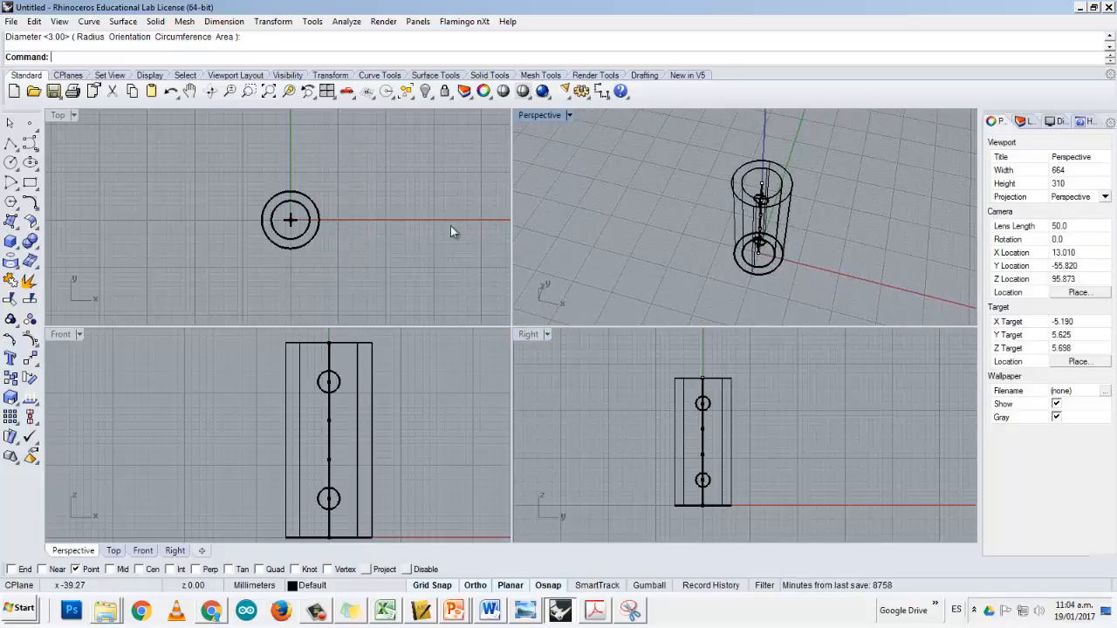
pyautogui.moveTo(368, 243); pyautogui.dragTo(341, 227, button='right')
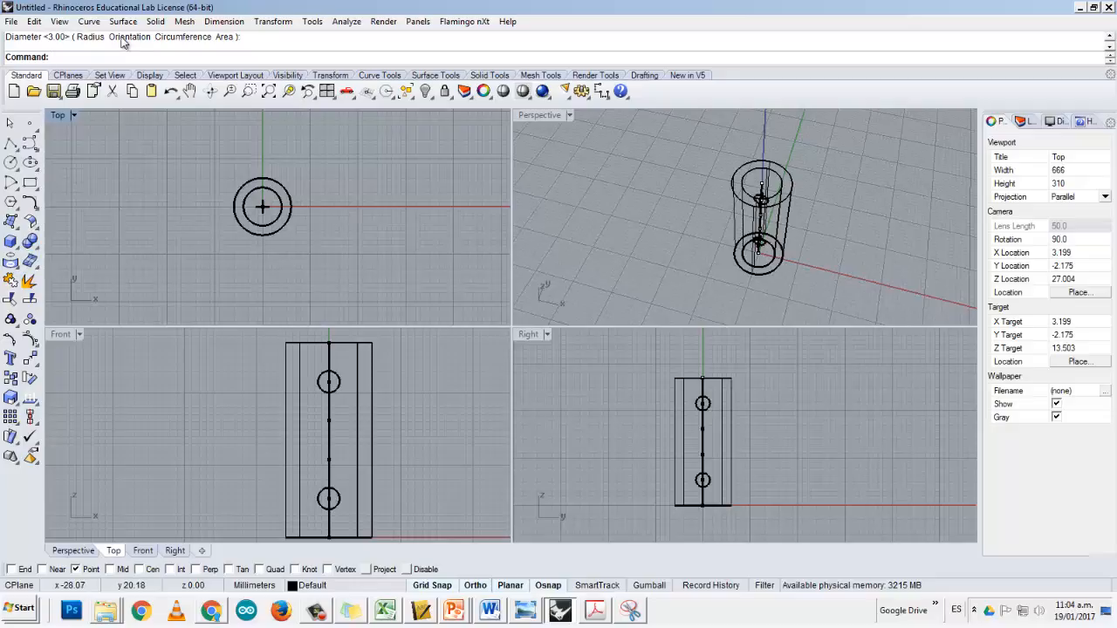
pyautogui.click(156, 21)
pyautogui.moveTo(98, 244)
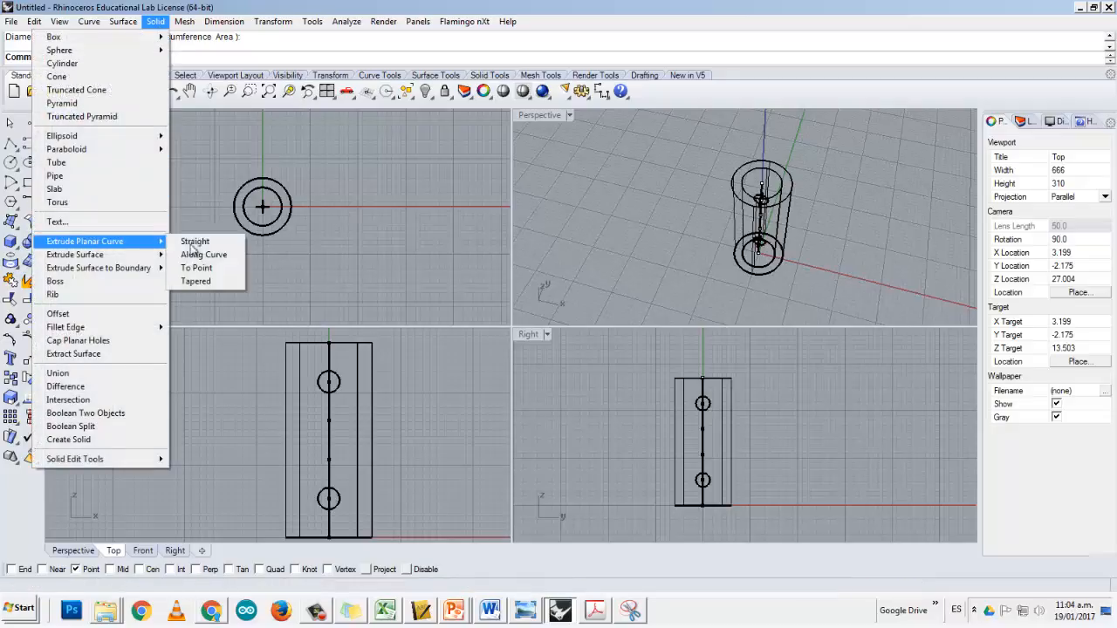
pyautogui.click(193, 244)
pyautogui.click(339, 396)
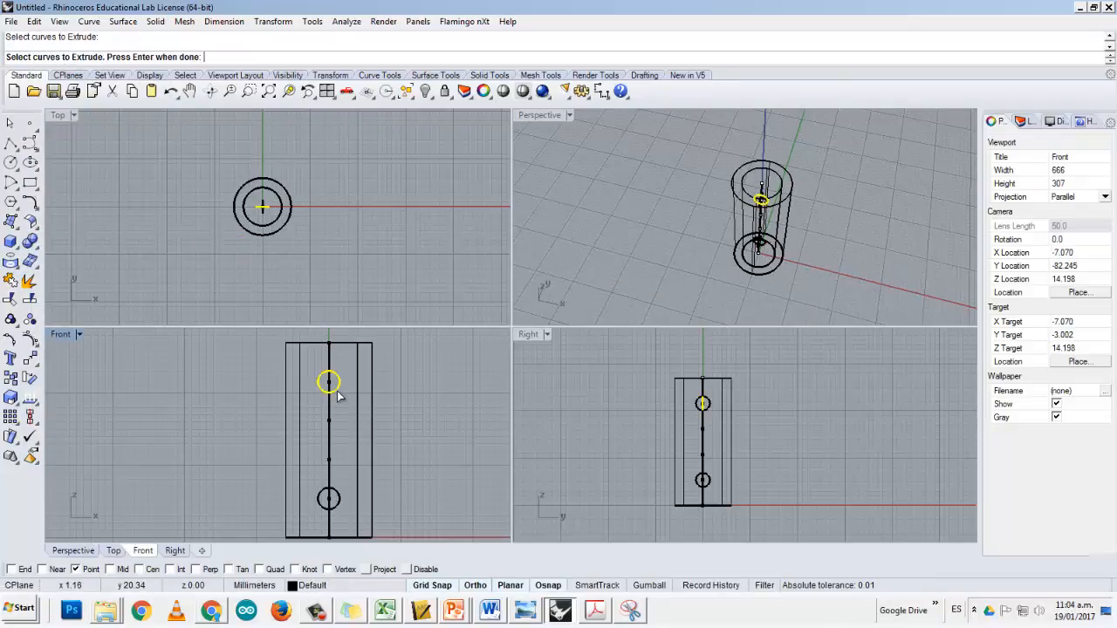
pyautogui.click(339, 497)
pyautogui.press('Return')
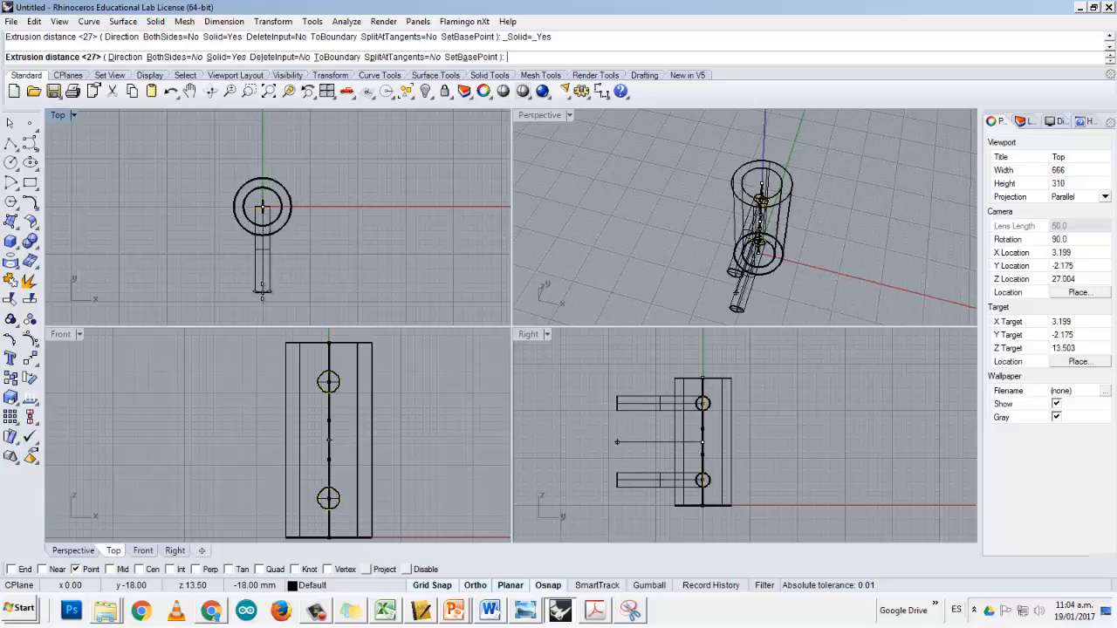
pyautogui.click(262, 301)
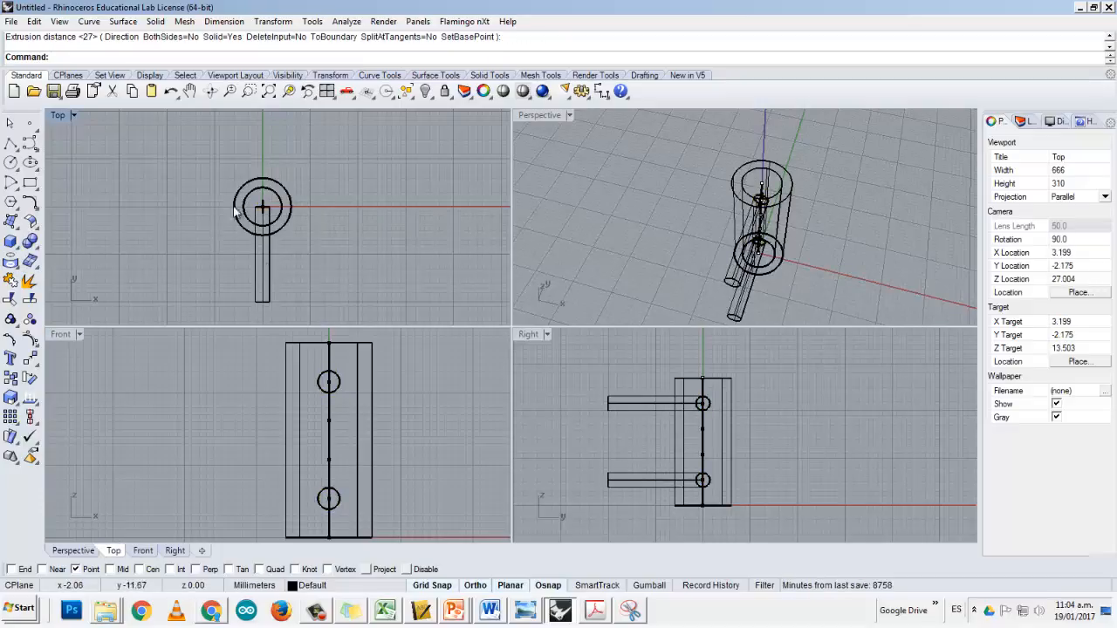
# Extrude the two Right-view circles straight as solids, about 20 mm toward positive X through the tube wall.
pyautogui.moveTo(285, 259); pyautogui.dragTo(290, 230, button='right')
pyautogui.scroll(2, 293, 223)
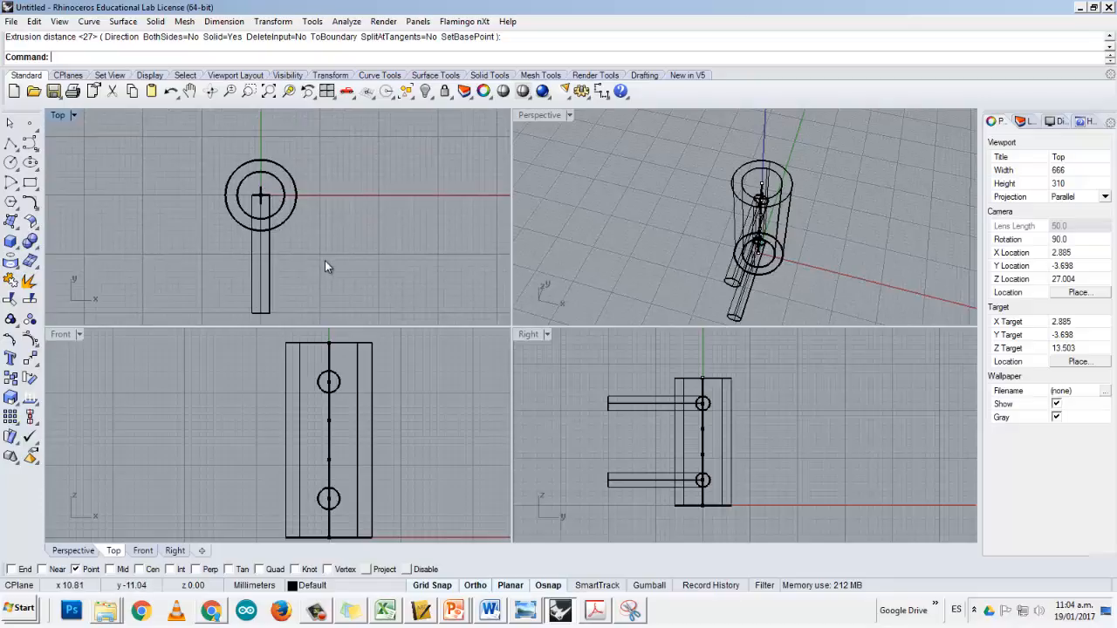
pyautogui.rightClick(123, 165)
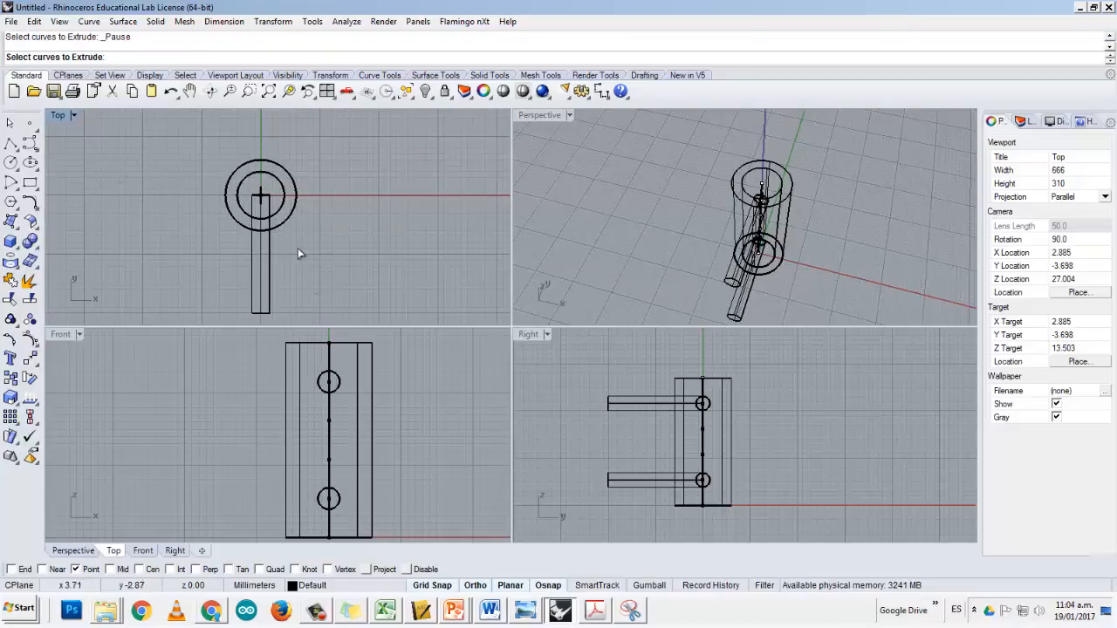
pyautogui.click(708, 404)
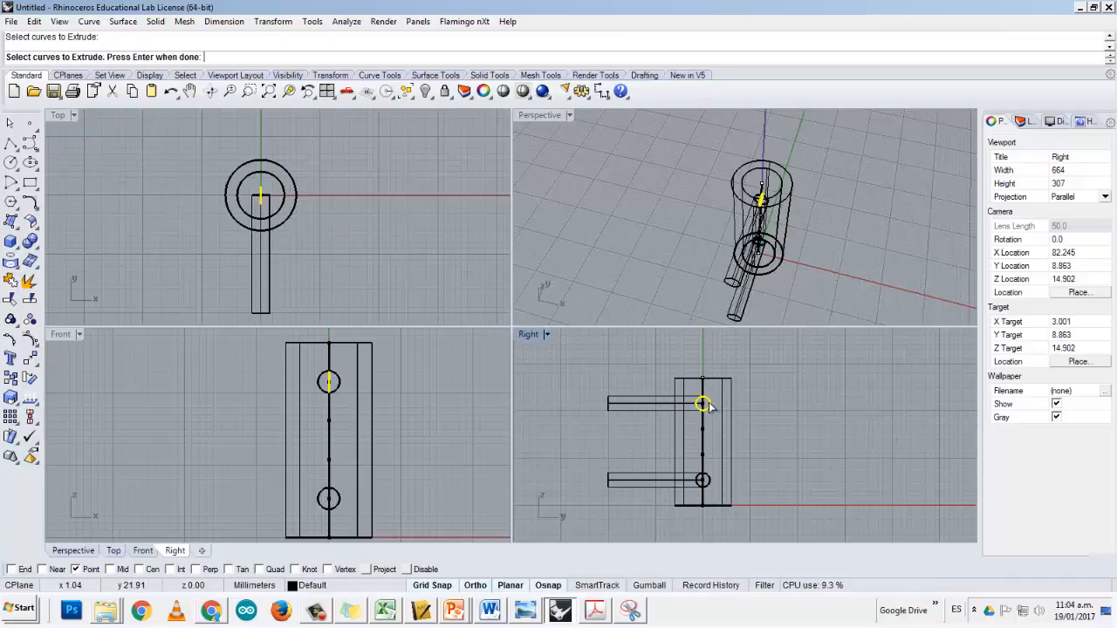
pyautogui.click(709, 482)
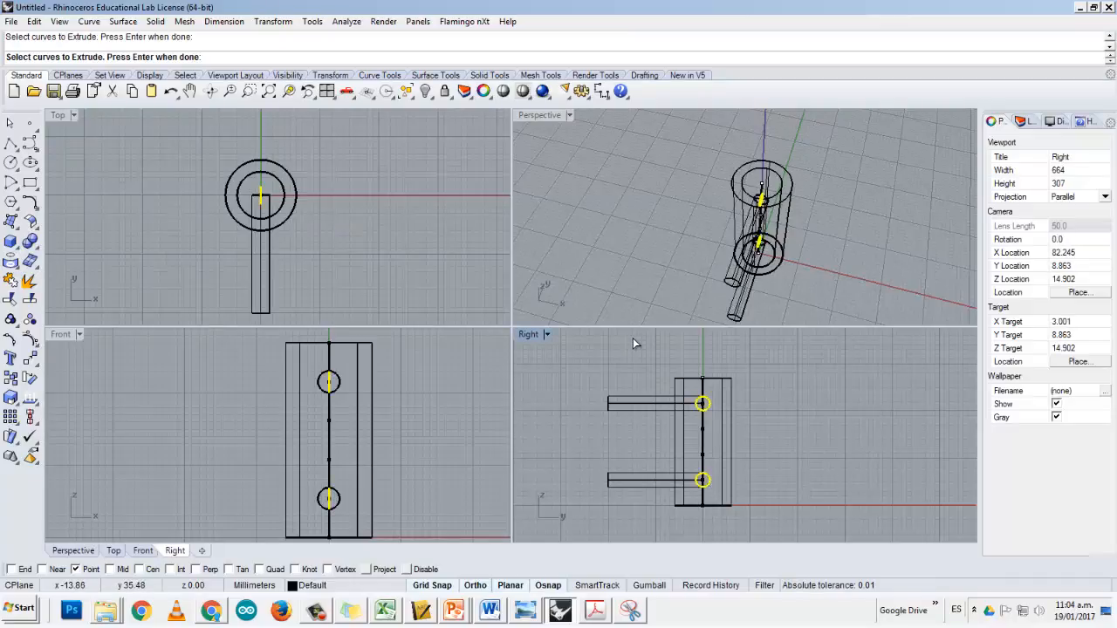
pyautogui.press('Return')
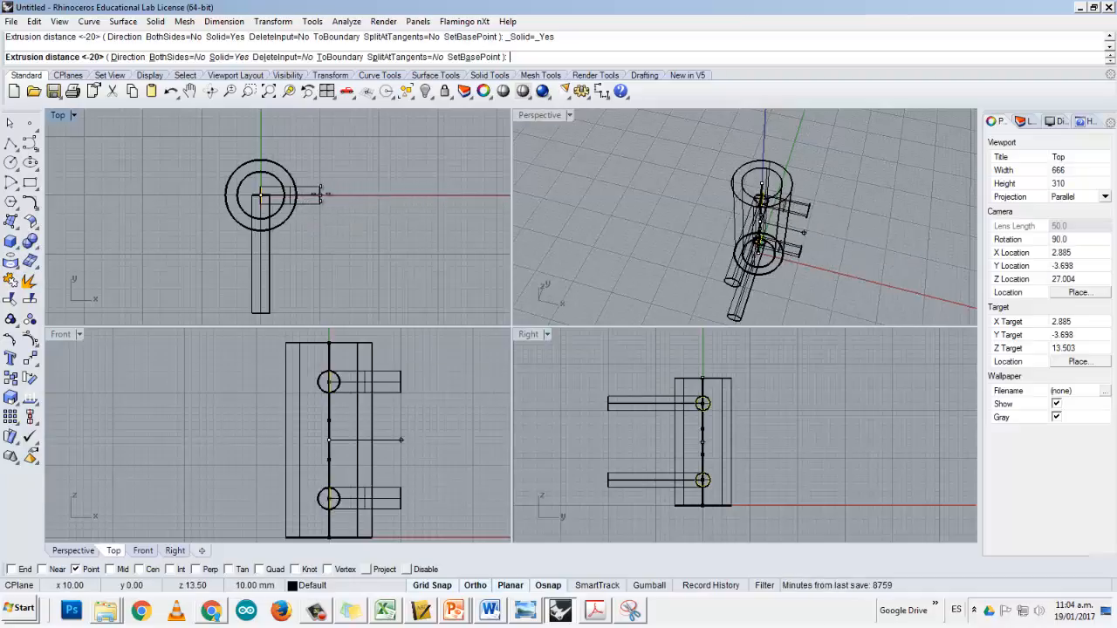
pyautogui.click(381, 195)
pyautogui.moveTo(357, 279); pyautogui.dragTo(357, 269, button='right')
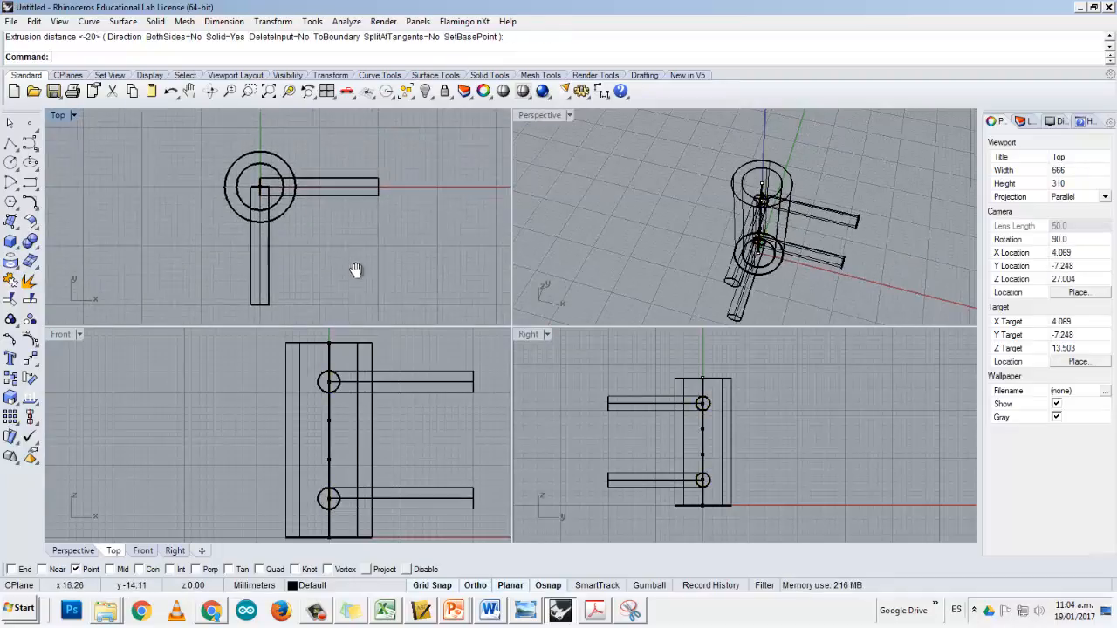
# Set the Perspective view to the Ghosted display mode to show the tube with its four crossing cylinders.
pyautogui.moveTo(756, 269); pyautogui.dragTo(704, 248, button='right')
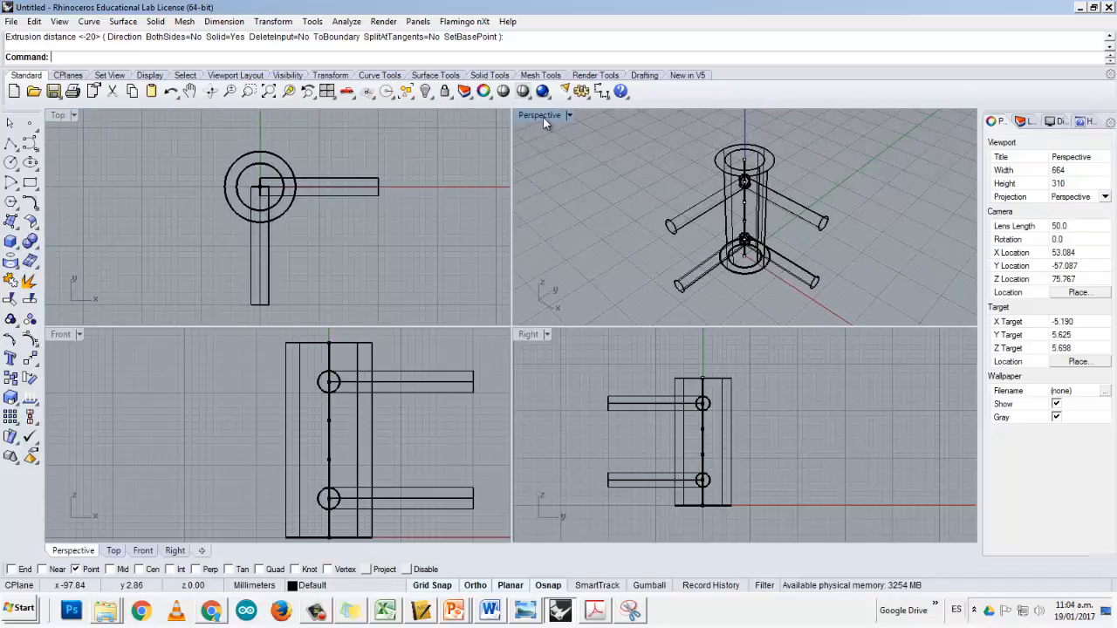
pyautogui.click(540, 116)
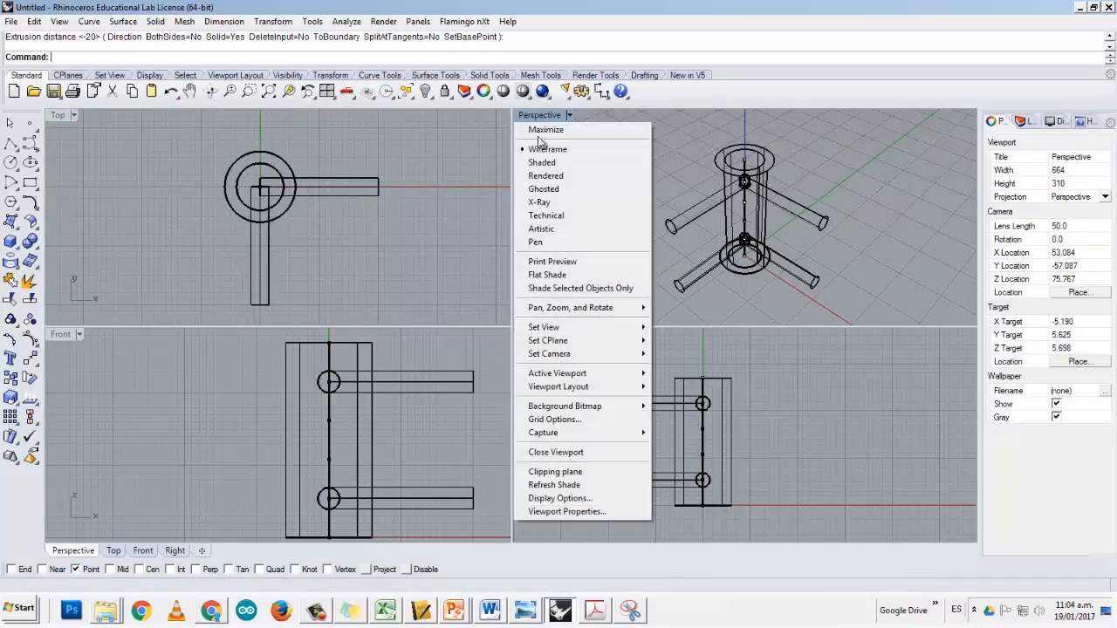
pyautogui.click(602, 188)
pyautogui.moveTo(603, 204); pyautogui.dragTo(621, 226, button='right')
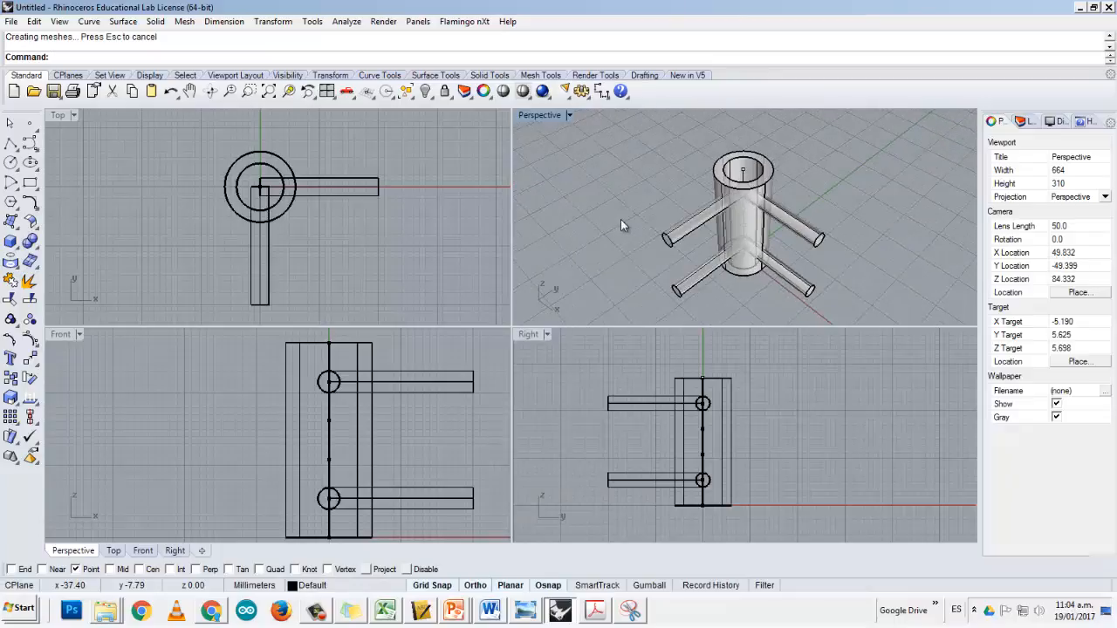
# Subtract the four extruded cylinders from the tube with a Boolean Difference, deleting the input cylinders.
pyautogui.click(31, 242)
pyautogui.click(70, 250)
pyautogui.click(232, 179)
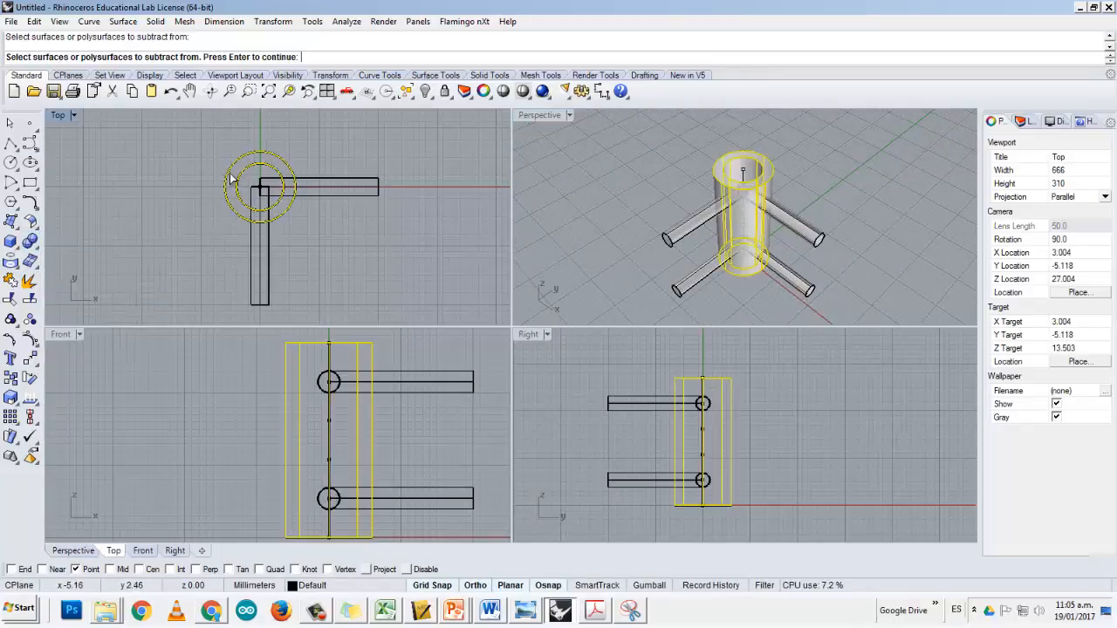
pyautogui.press('Return')
pyautogui.click(344, 182)
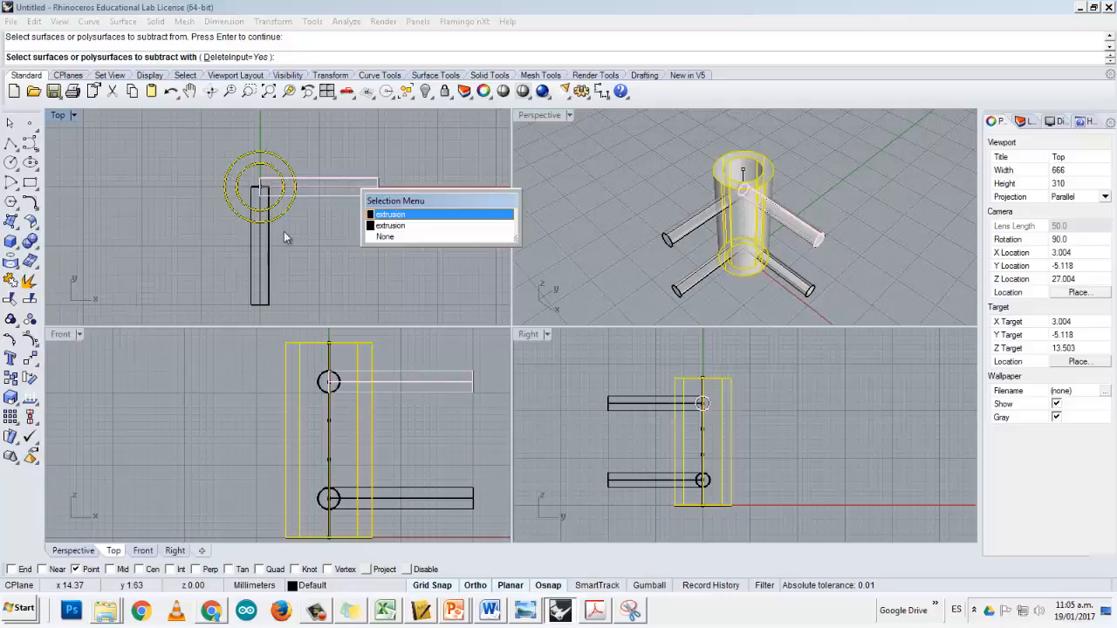
pyautogui.click(386, 215)
pyautogui.click(354, 187)
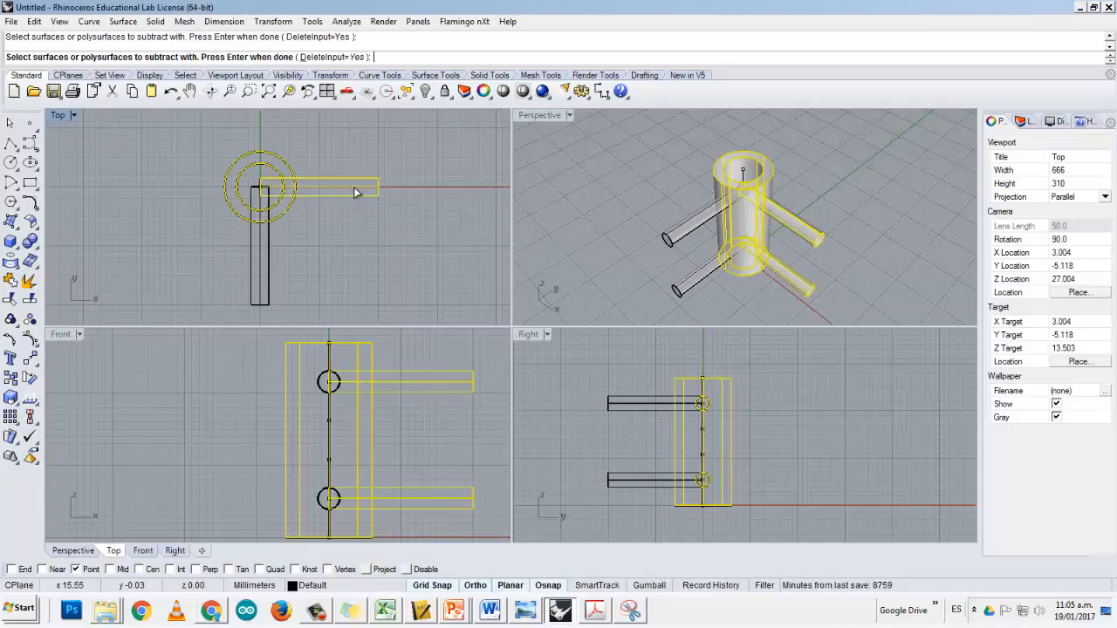
pyautogui.click(262, 237)
pyautogui.click(289, 266)
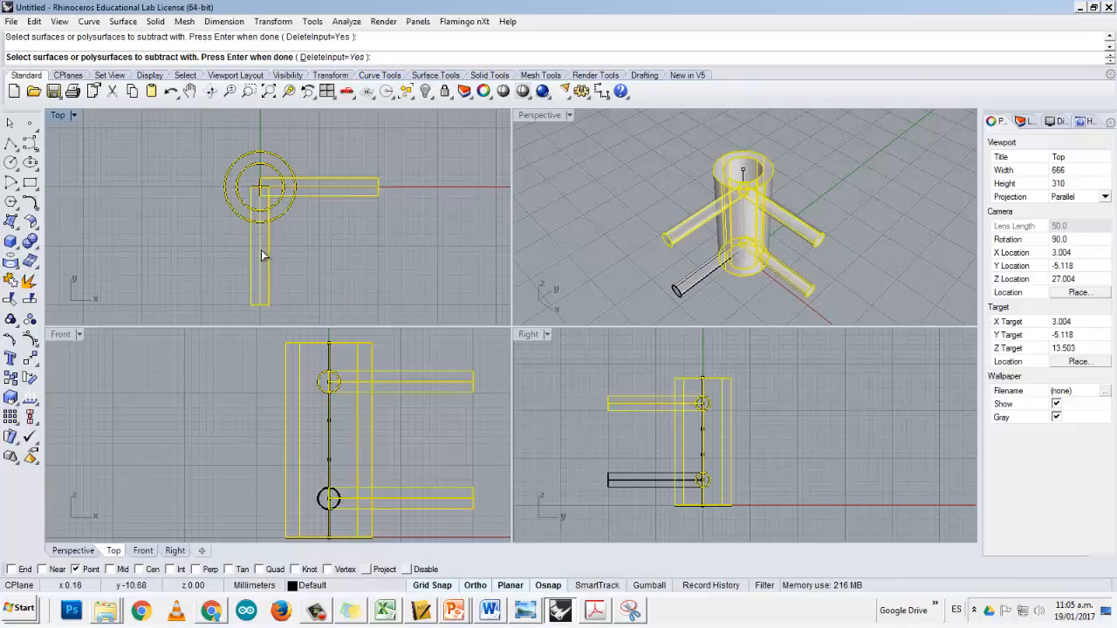
pyautogui.click(261, 250)
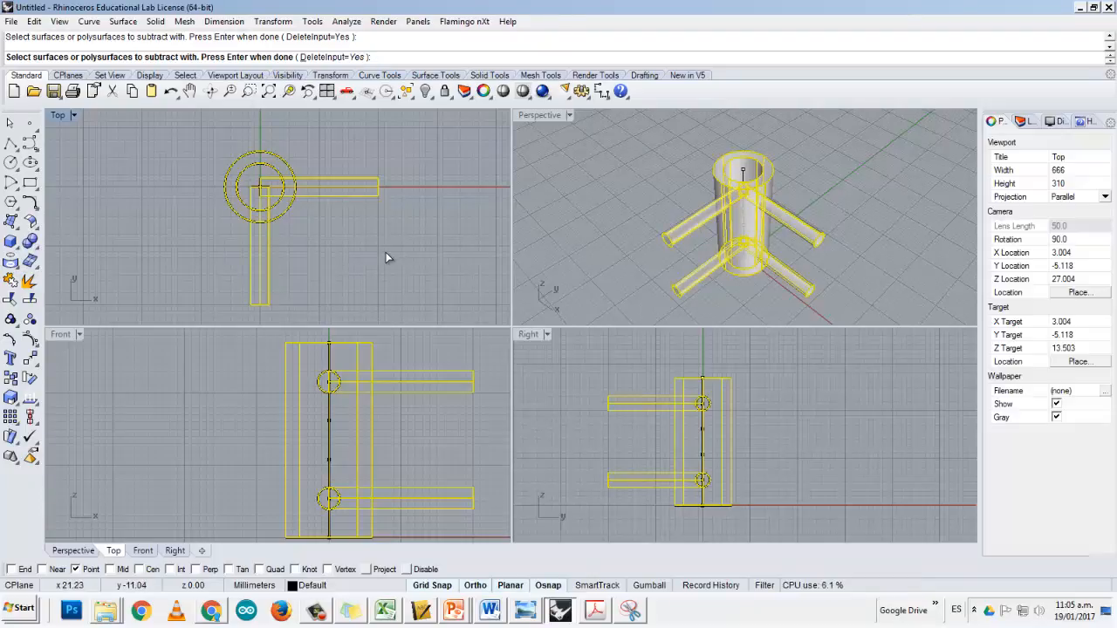
pyautogui.press('Return')
pyautogui.moveTo(550, 210); pyautogui.dragTo(585, 238, button='right')
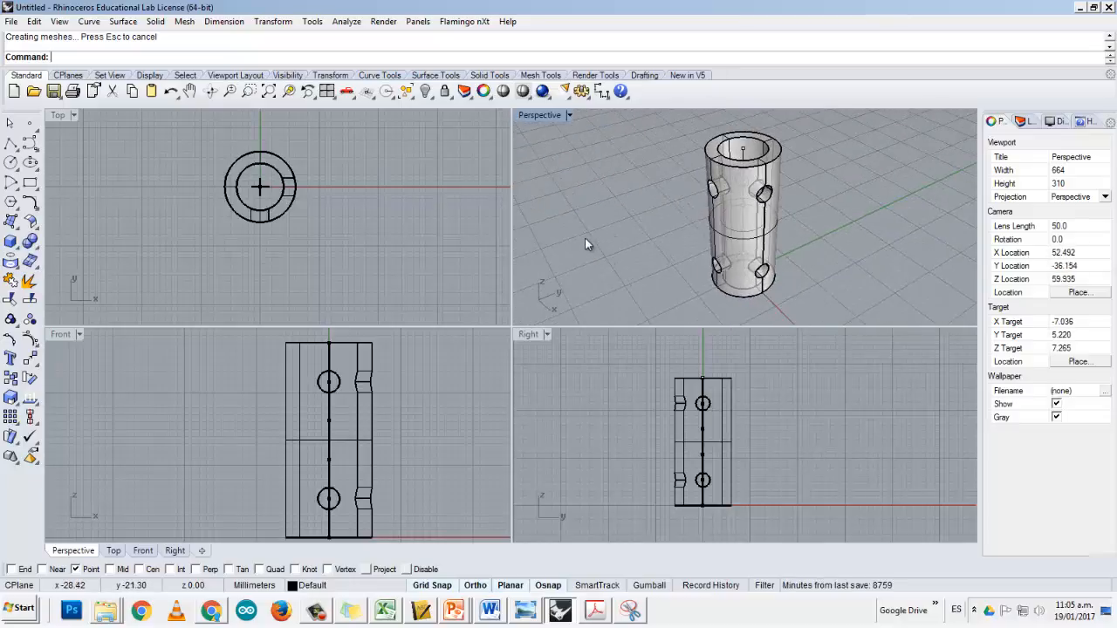
pyautogui.moveTo(737, 277); pyautogui.dragTo(771, 251, button='right')
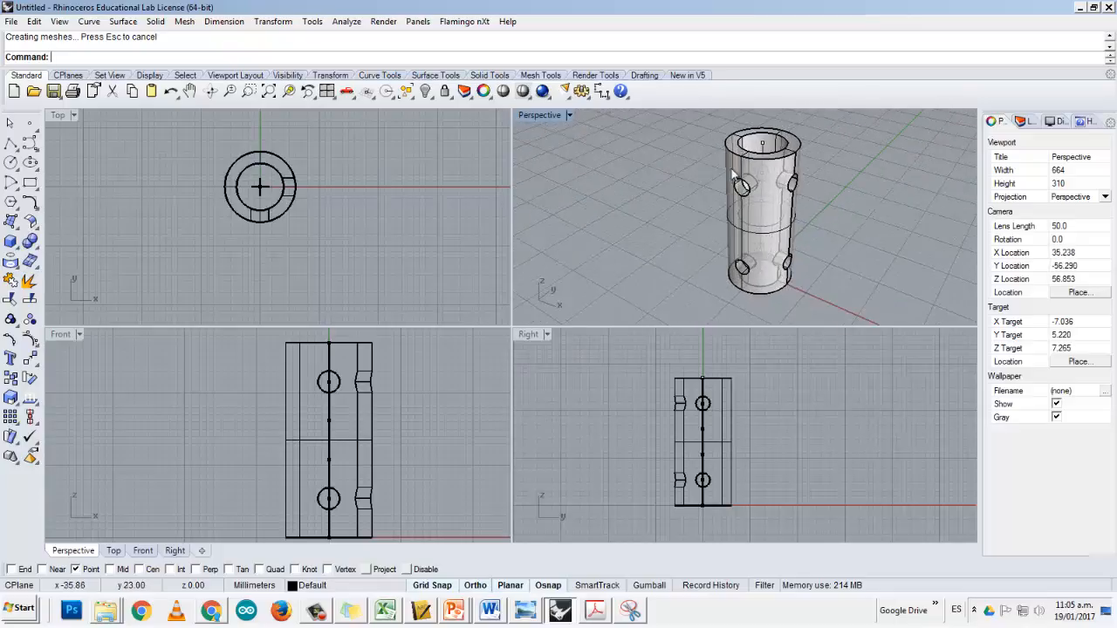
pyautogui.moveTo(733, 172); pyautogui.dragTo(676, 210, button='right')
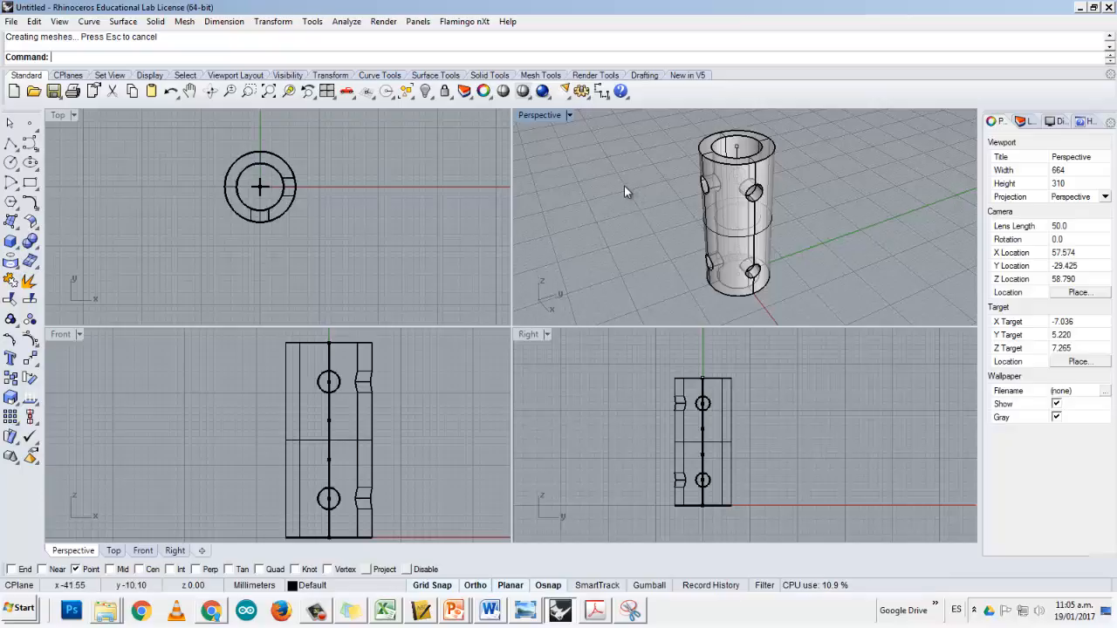
pyautogui.moveTo(624, 188); pyautogui.dragTo(665, 212, button='right')
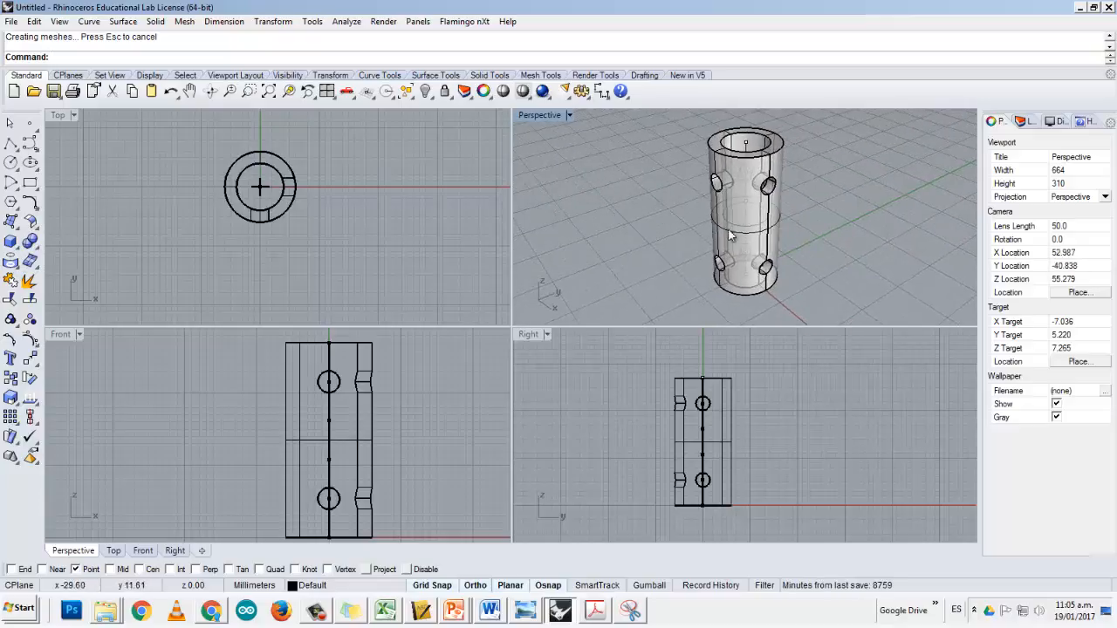
# Fillet the outer circular edges at the tube's top and bottom ends with a 0.5 mm radius.
pyautogui.click(270, 27)
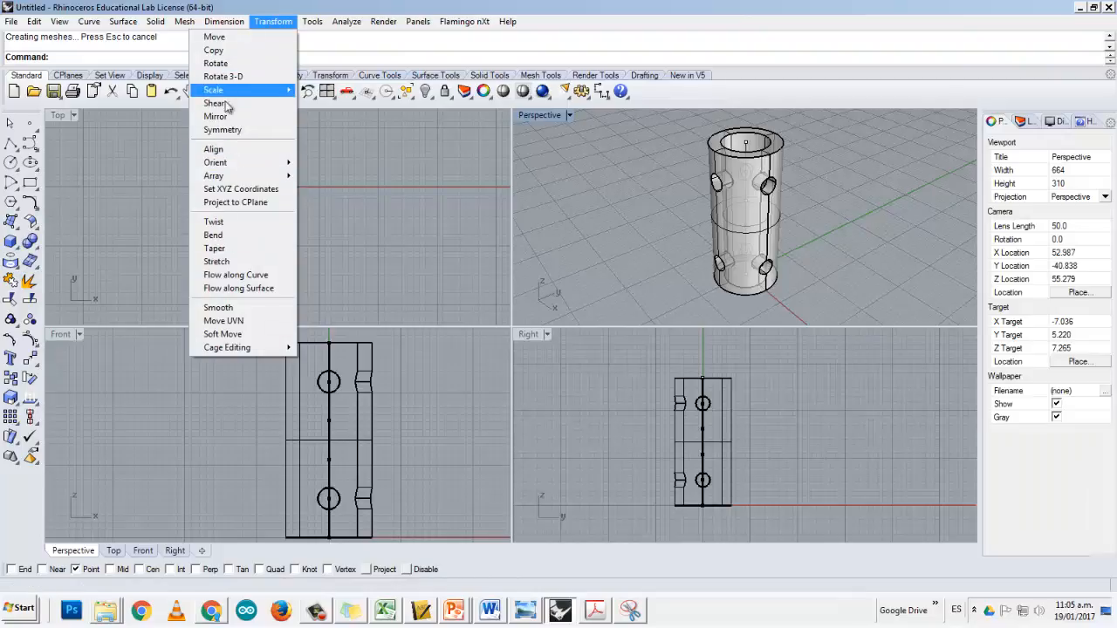
pyautogui.moveTo(152, 26)
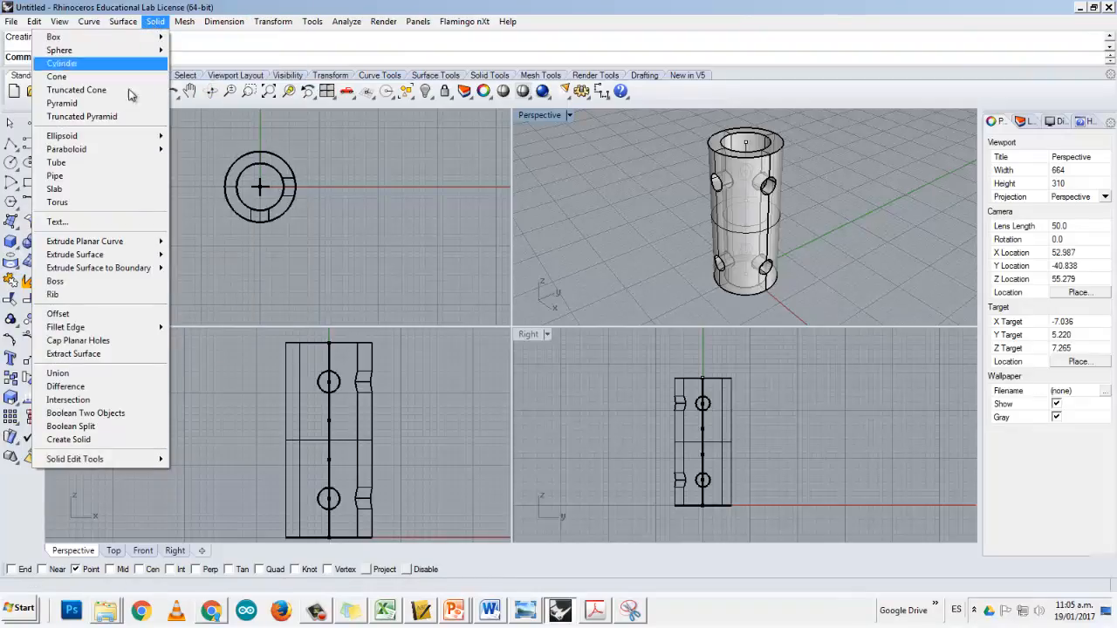
pyautogui.moveTo(137, 332)
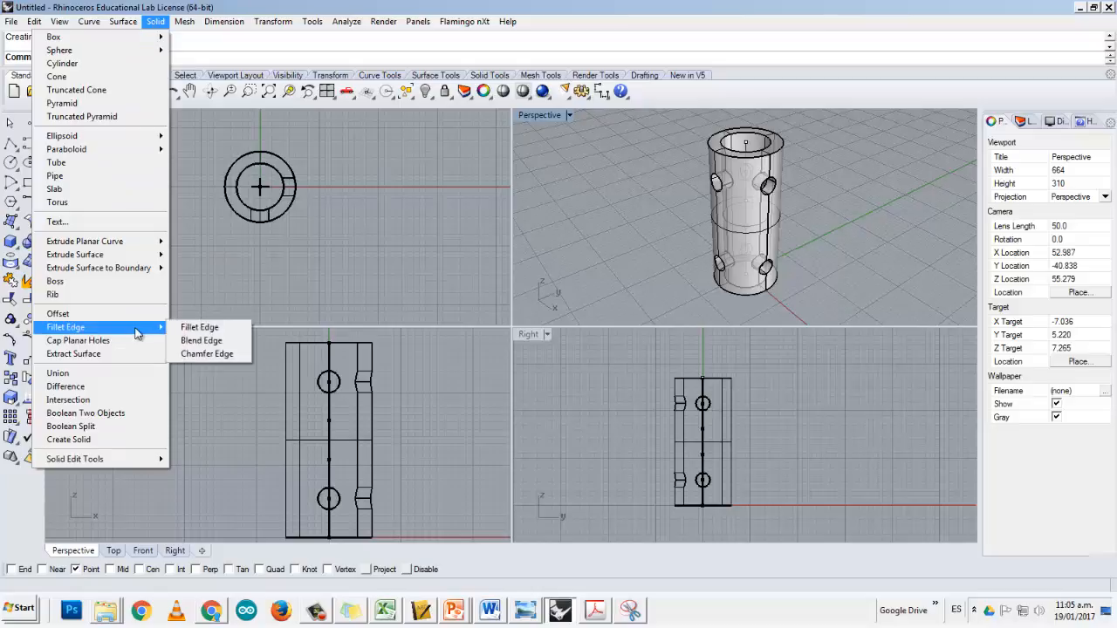
pyautogui.click(192, 330)
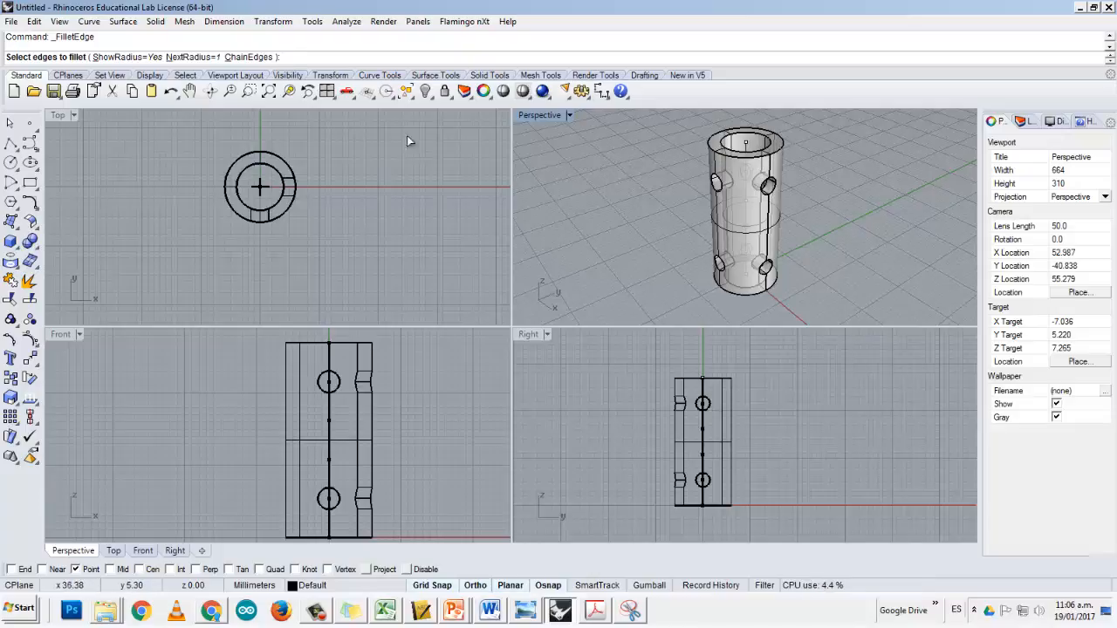
pyautogui.moveTo(719, 163); pyautogui.dragTo(703, 182, button='right')
pyautogui.scroll(3, 703, 181)
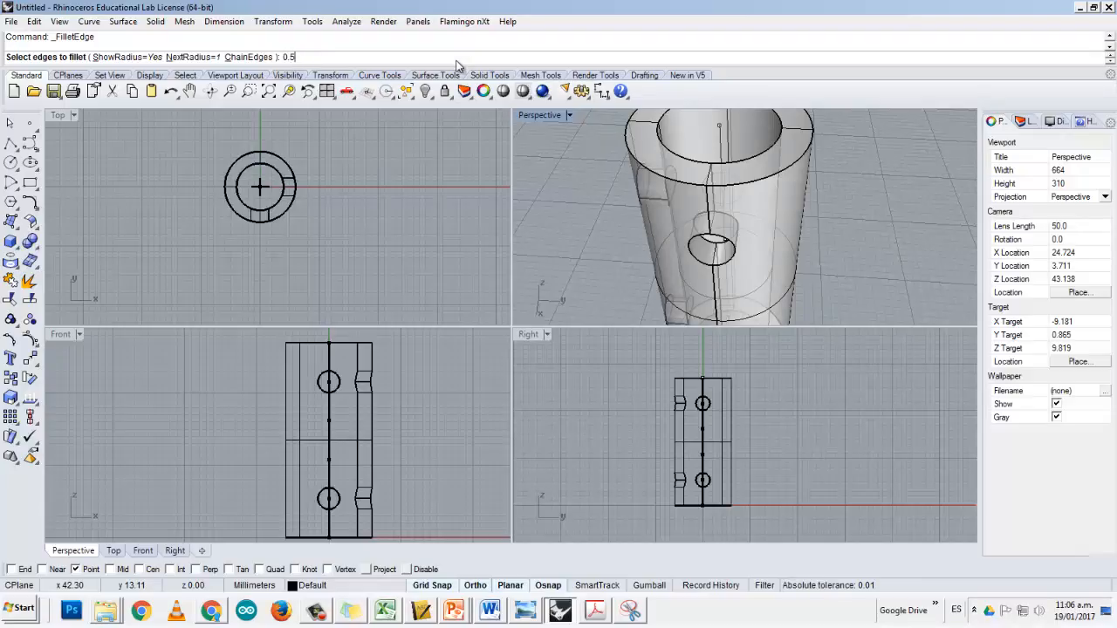
pyautogui.press('Return')
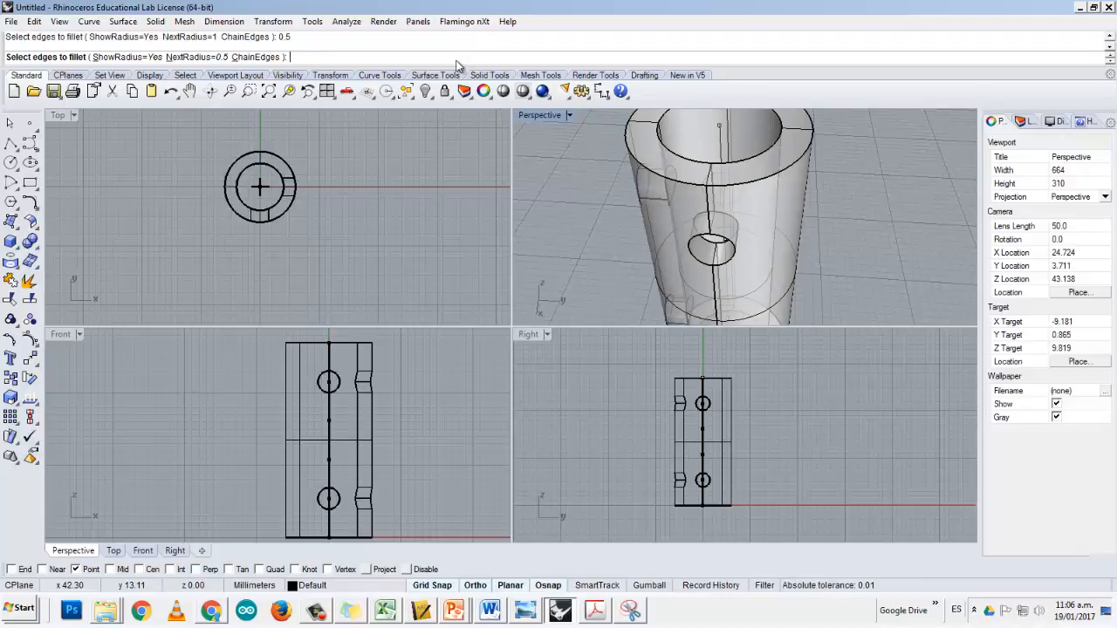
pyautogui.click(660, 177)
pyautogui.scroll(-4, 663, 187)
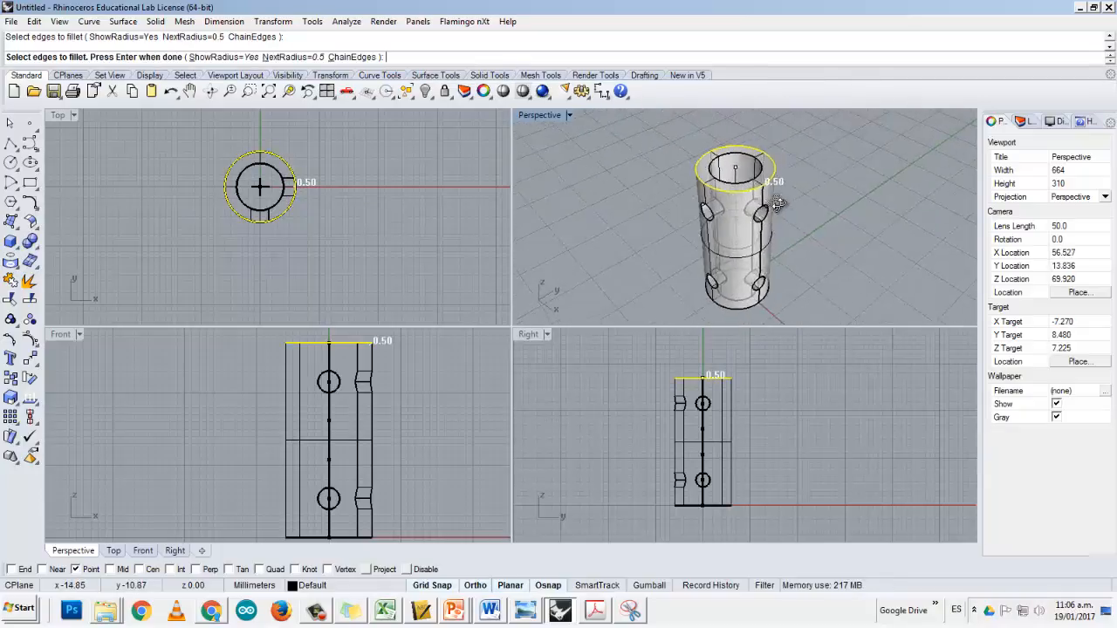
pyautogui.moveTo(777, 204); pyautogui.dragTo(674, 320, button='right')
pyautogui.scroll(8, 698, 197)
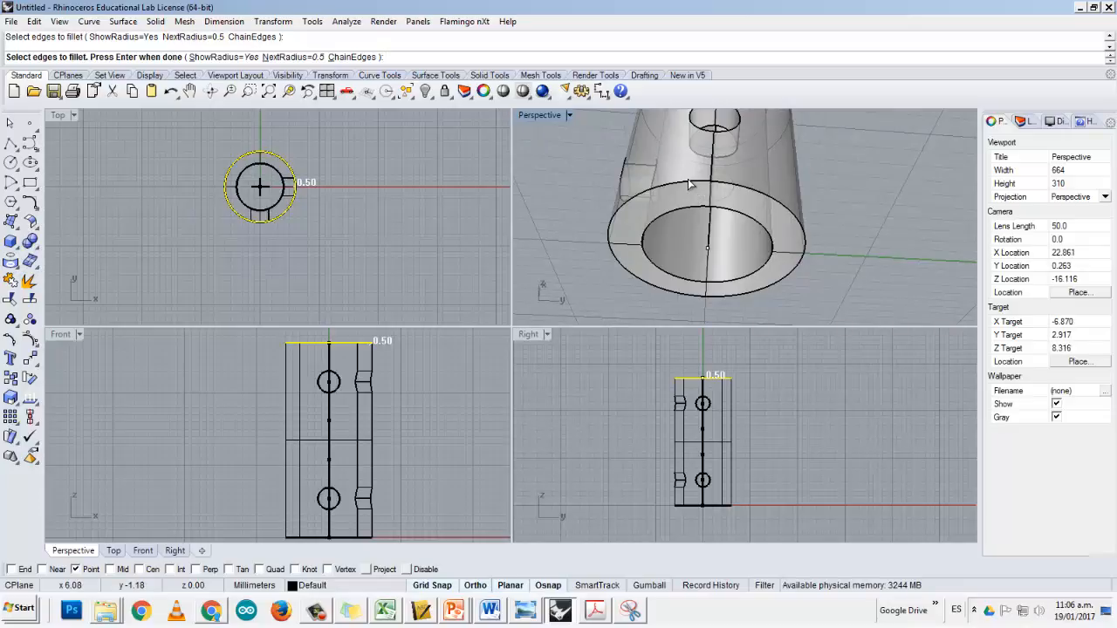
pyautogui.click(689, 181)
pyautogui.moveTo(674, 167); pyautogui.dragTo(641, 375, button='right')
pyautogui.scroll(-4, 617, 178)
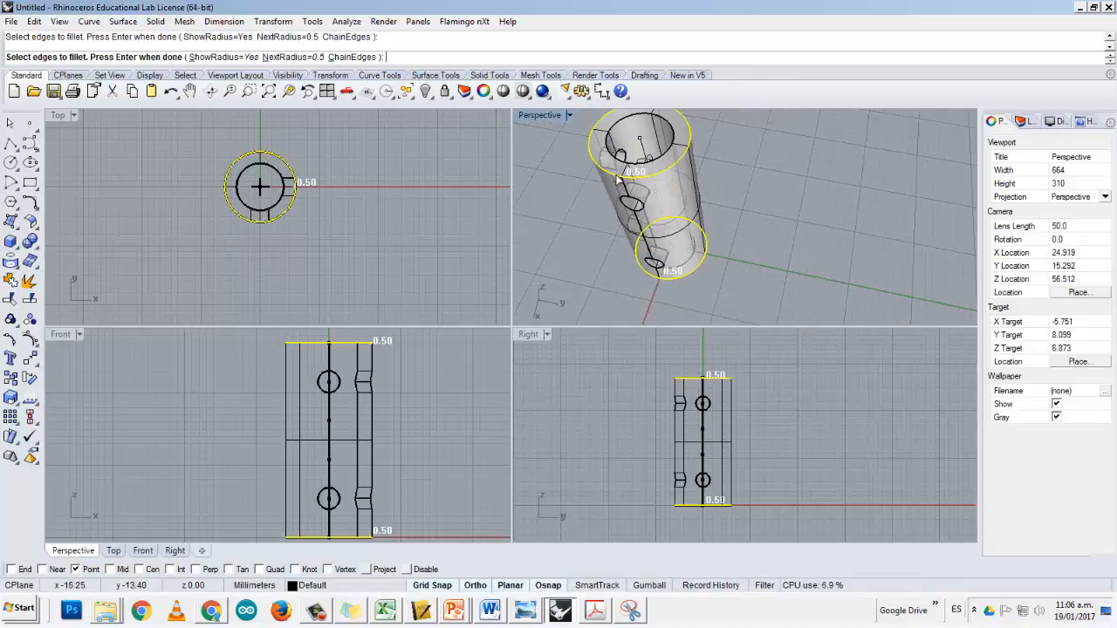
pyautogui.press('Return')
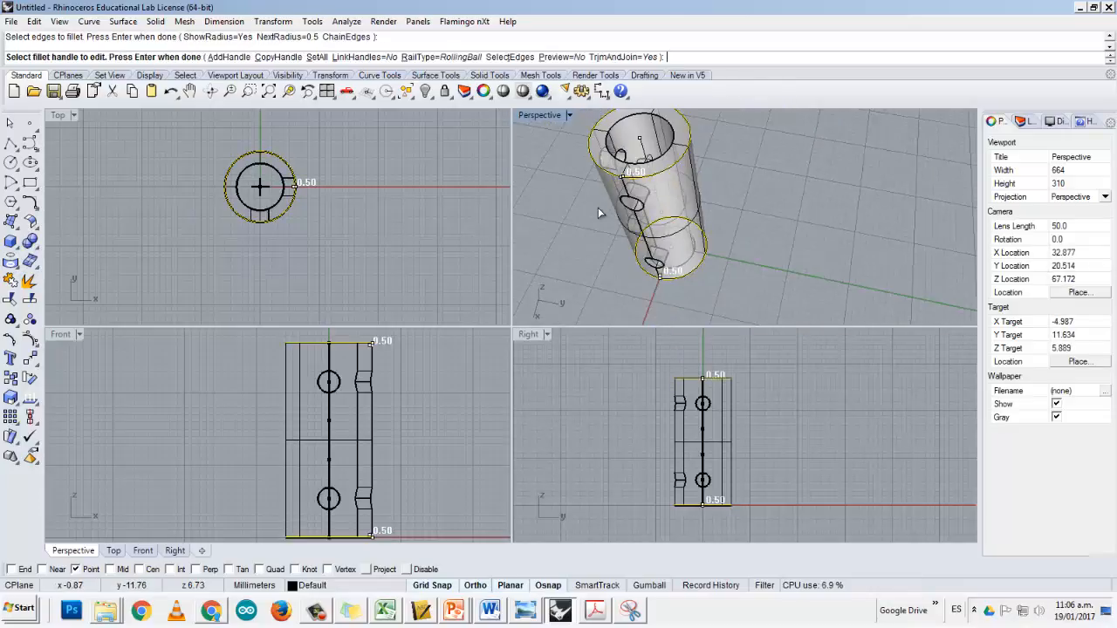
pyautogui.press('Return')
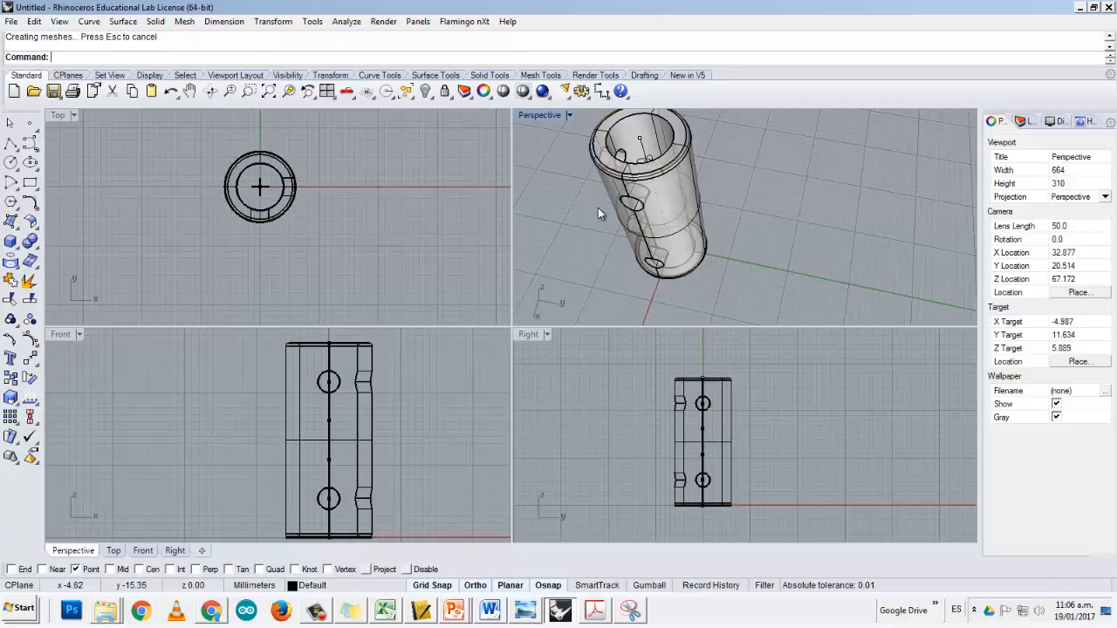
pyautogui.moveTo(659, 178); pyautogui.dragTo(653, 200, button='right')
pyautogui.scroll(-4, 677, 134)
pyautogui.scroll(4, 750, 204)
pyautogui.scroll(-2, 694, 183)
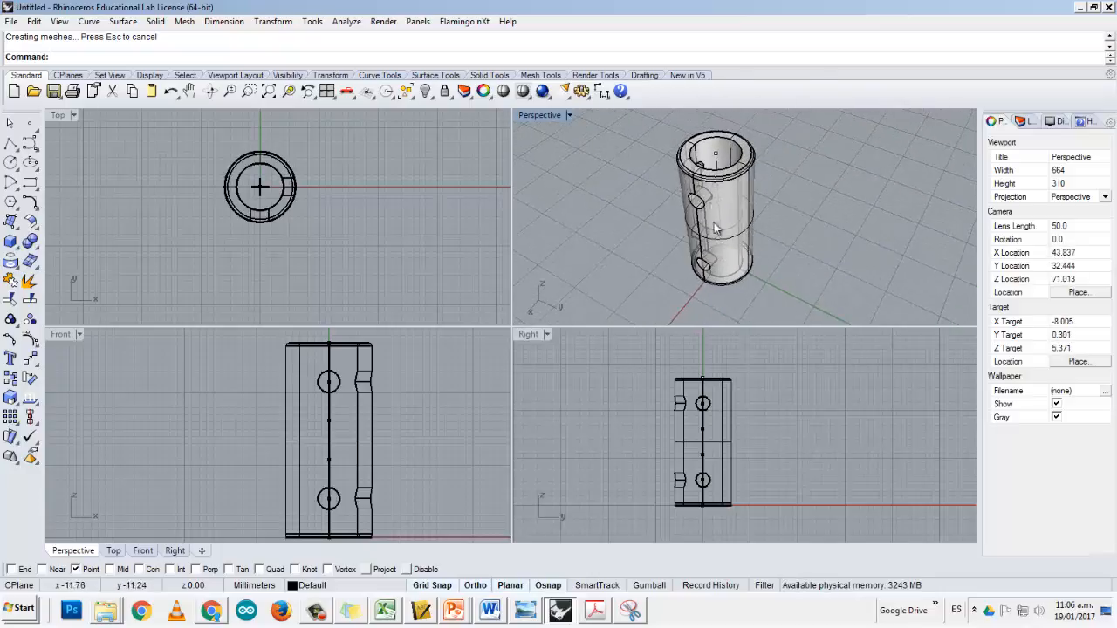
pyautogui.scroll(4, 719, 275)
pyautogui.moveTo(719, 278); pyautogui.dragTo(694, 175, button='right')
pyautogui.scroll(-2, 714, 199)
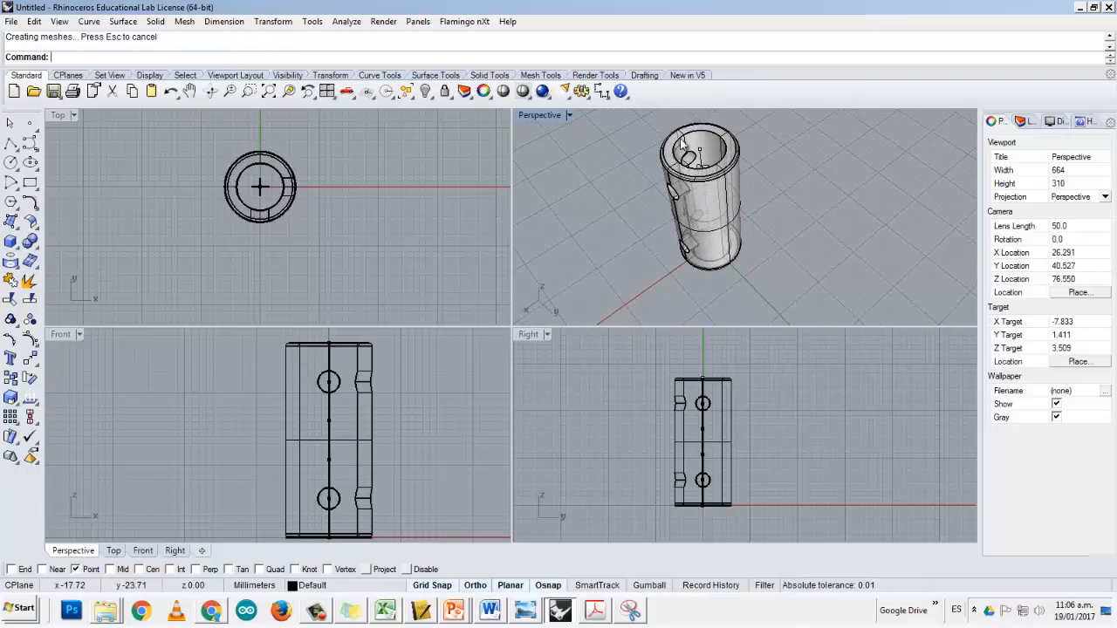
# Set the Perspective view to the Rendered display mode and examine the filleted tube's side holes.
pyautogui.click(527, 115)
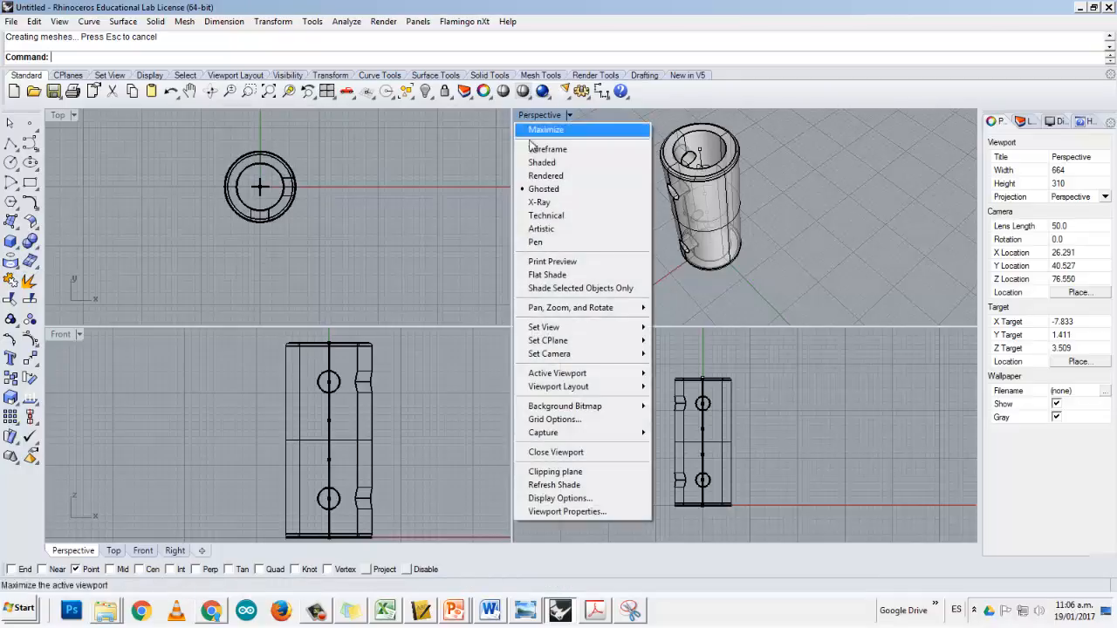
pyautogui.click(537, 175)
pyautogui.moveTo(673, 195); pyautogui.dragTo(682, 226, button='right')
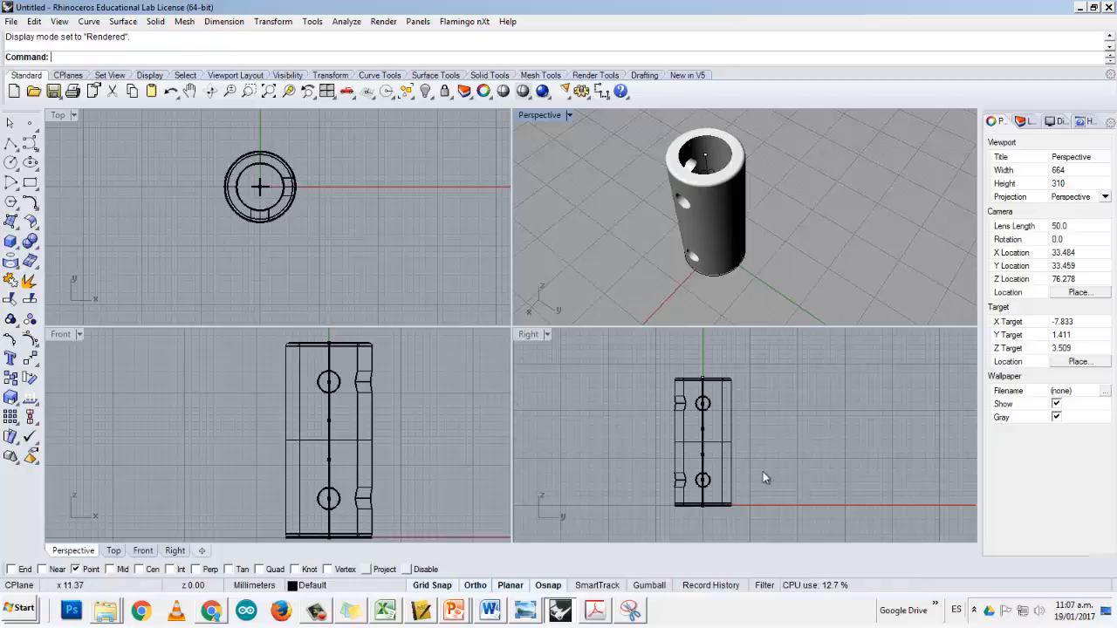
pyautogui.moveTo(638, 229); pyautogui.dragTo(873, 153, button='right')
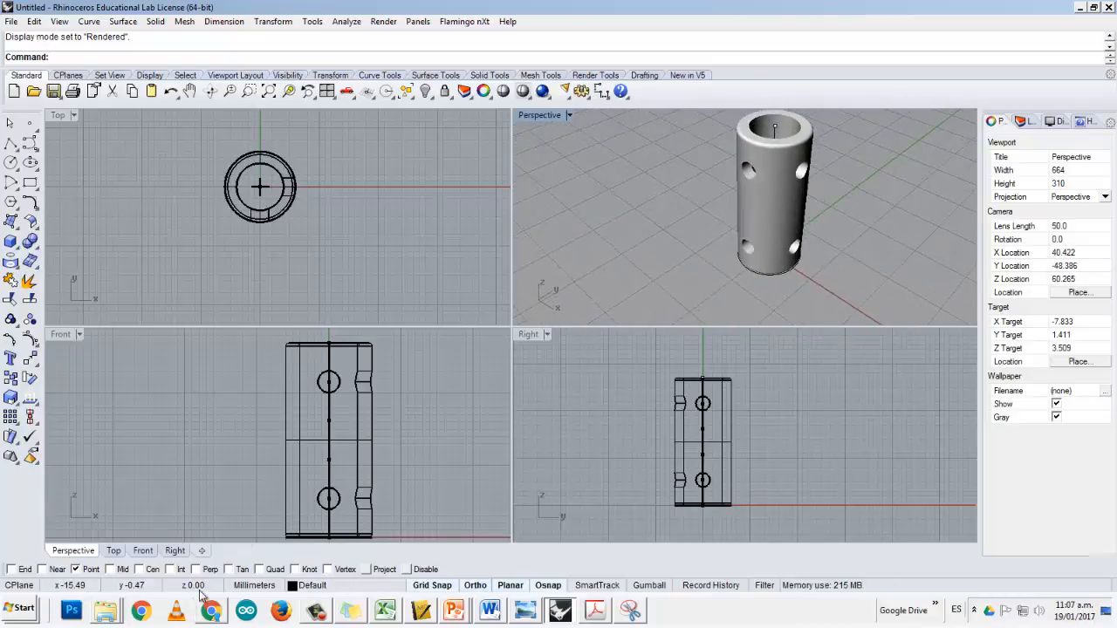